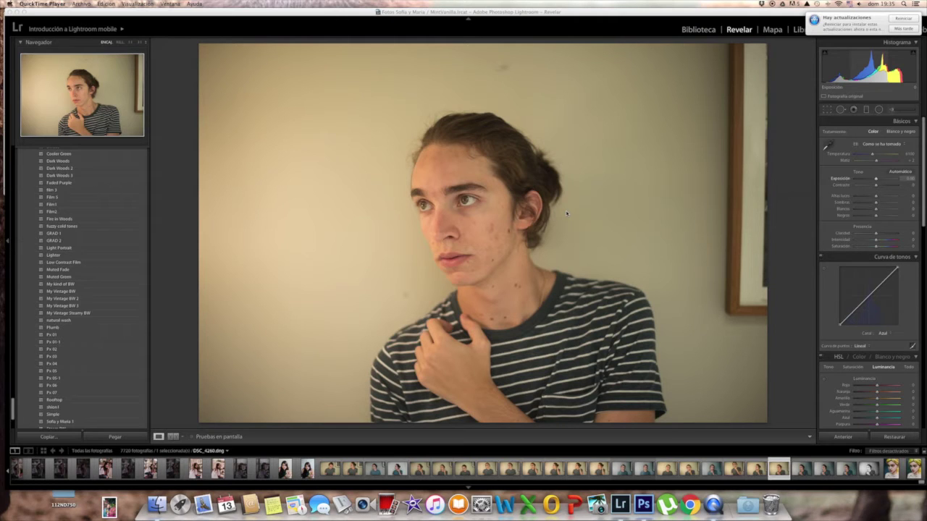
# - Choose the DSC_4261-Editar.tif portrait from the filmstrip and set its contrast to +25
pyautogui.click(809, 468)
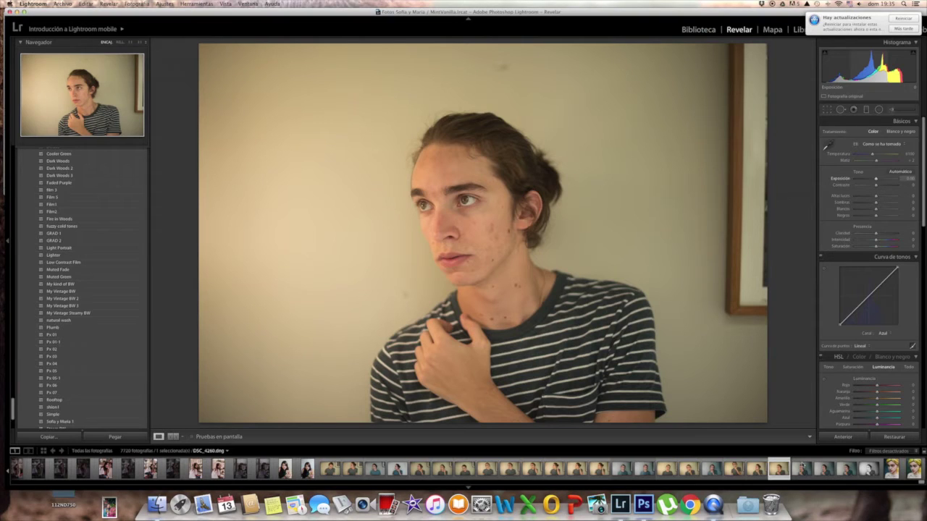
pyautogui.click(801, 466)
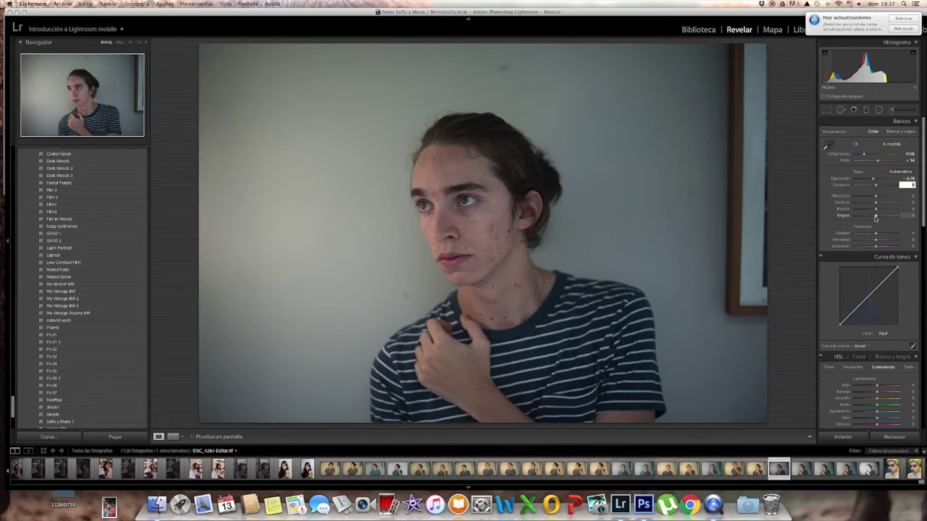
pyautogui.write('25')
pyautogui.press('Return')
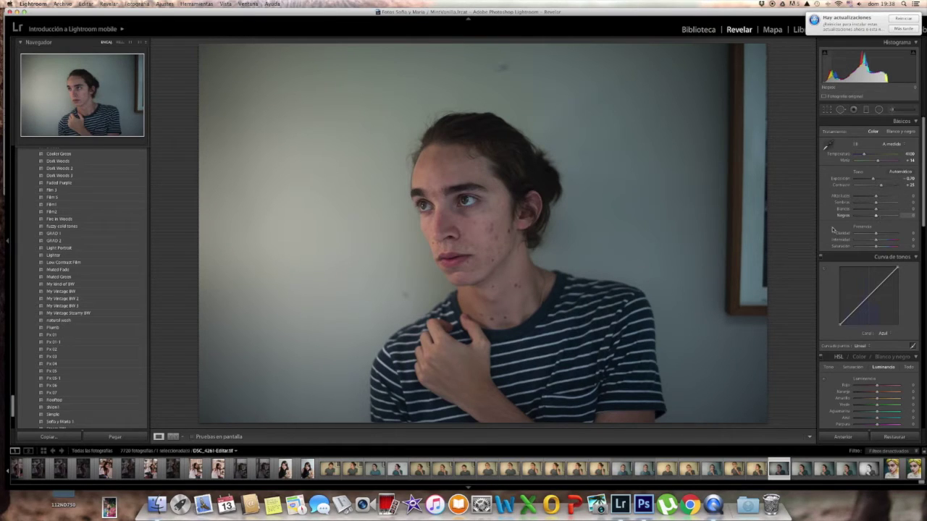
# - Set the portrait's highlights to +1 and its shadows to +15 in the basic tone settings
pyautogui.click(913, 197)
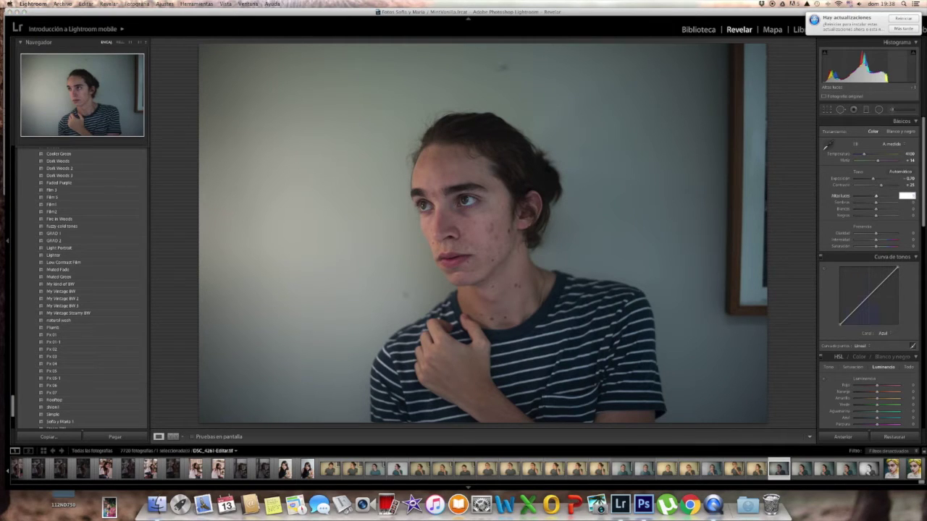
pyautogui.press('Tab')
pyautogui.write('15')
pyautogui.press('Return')
# - Set the portrait's whites to +33 and its blacks to +46
pyautogui.click(911, 209)
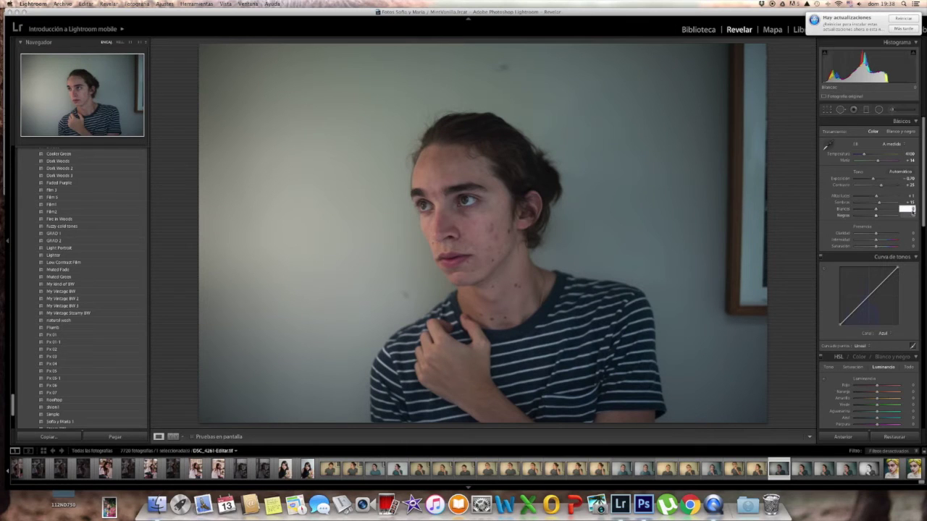
pyautogui.write('13')
pyautogui.press('Return')
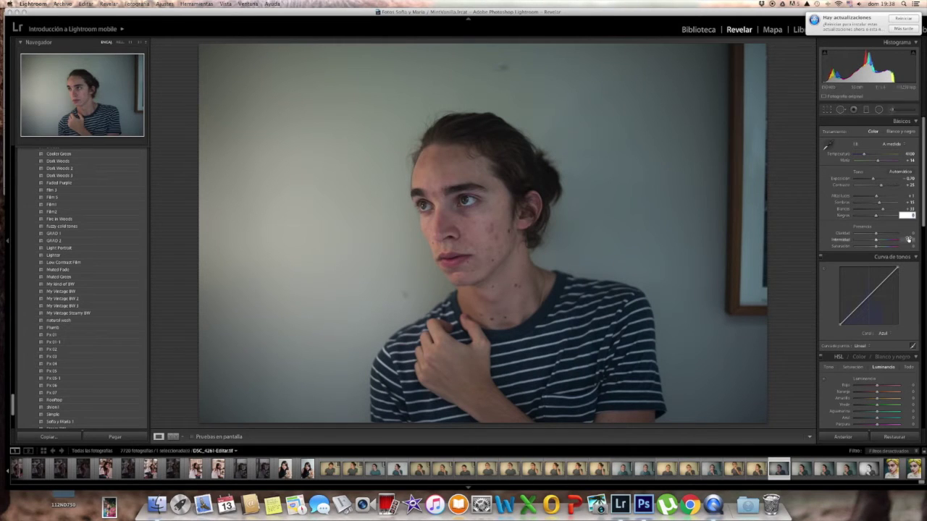
pyautogui.write('46')
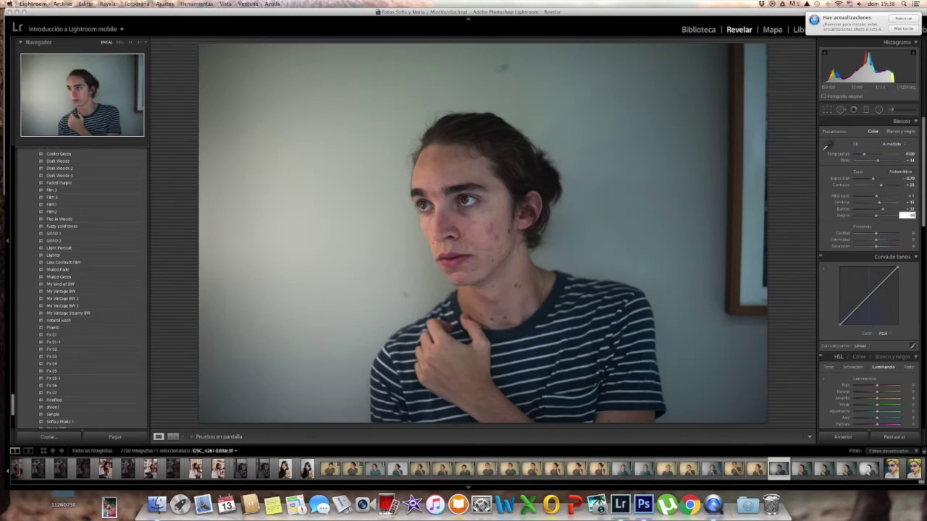
pyautogui.press('Return')
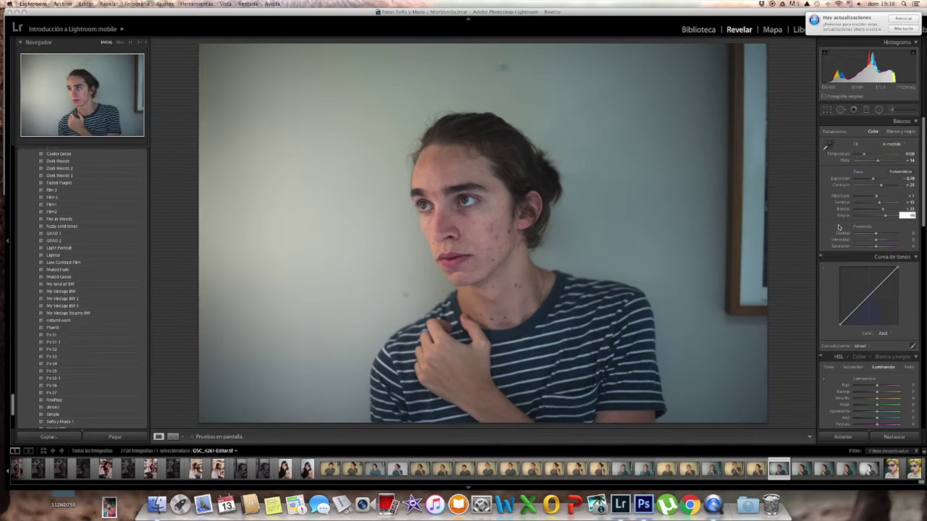
pyautogui.press('Return')
# - Set clarity to +12, raise the vibrance moderately and set saturation to +2
pyautogui.click(909, 235)
pyautogui.click(912, 241)
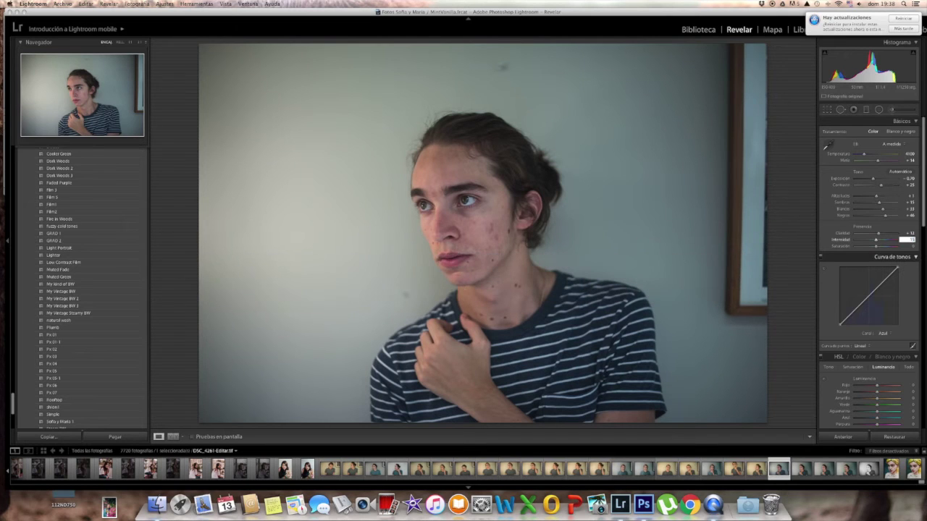
pyautogui.press('Tab')
pyautogui.press('Return')
# - Switch the tone curve to the RGB channel and slightly lower its white endpoint
pyautogui.scroll(-2, 921, 206)
pyautogui.scroll(-1, 880, 253)
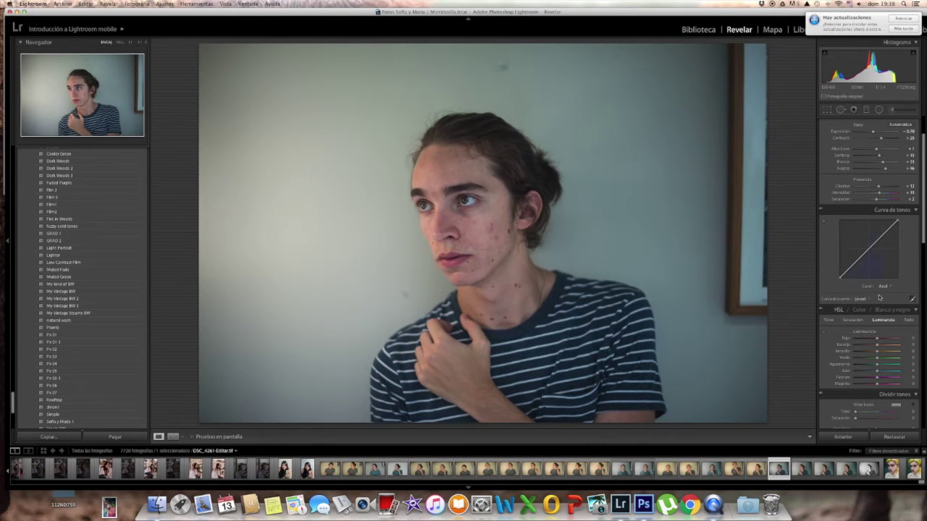
pyautogui.click(882, 286)
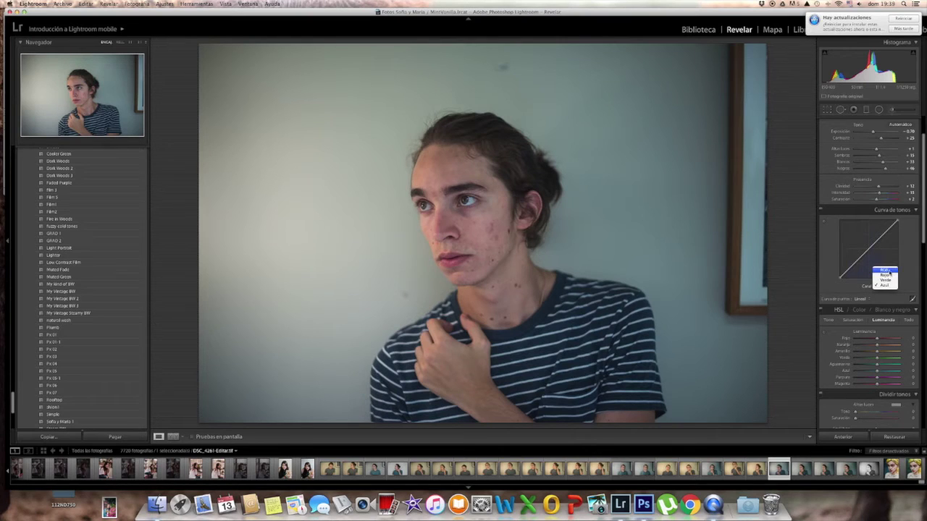
pyautogui.click(889, 273)
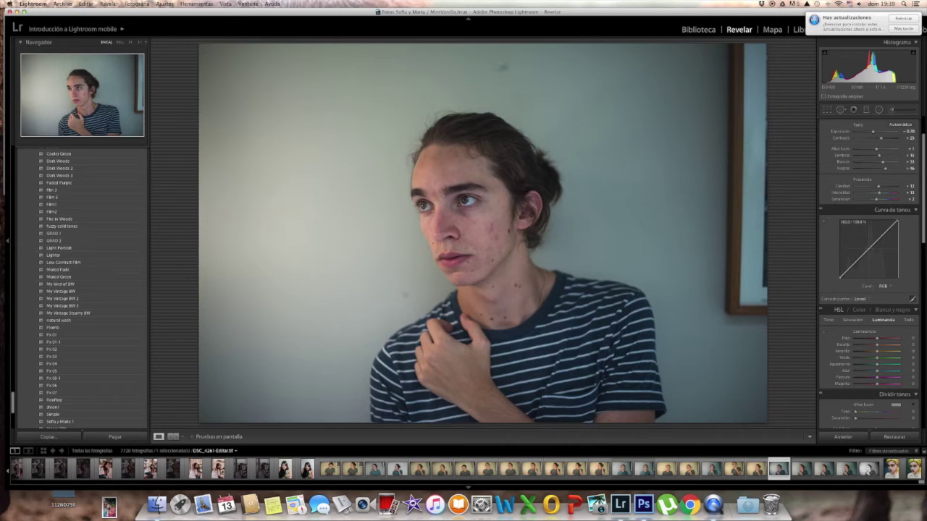
pyautogui.moveTo(897, 220); pyautogui.dragTo(897, 227)
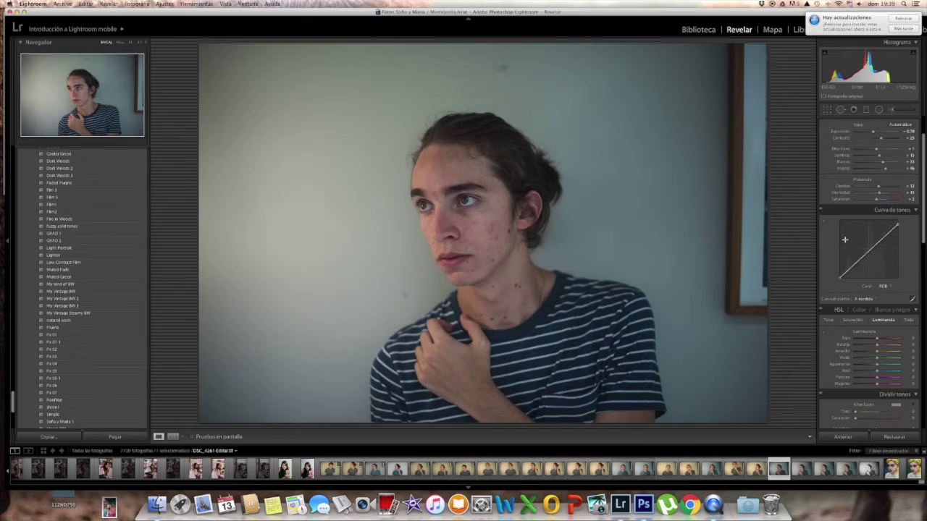
# - Add points to the RGB tone curve that lift the upper midtones and pull down the deepest shadows
pyautogui.click(884, 236)
pyautogui.moveTo(885, 236); pyautogui.dragTo(880, 237)
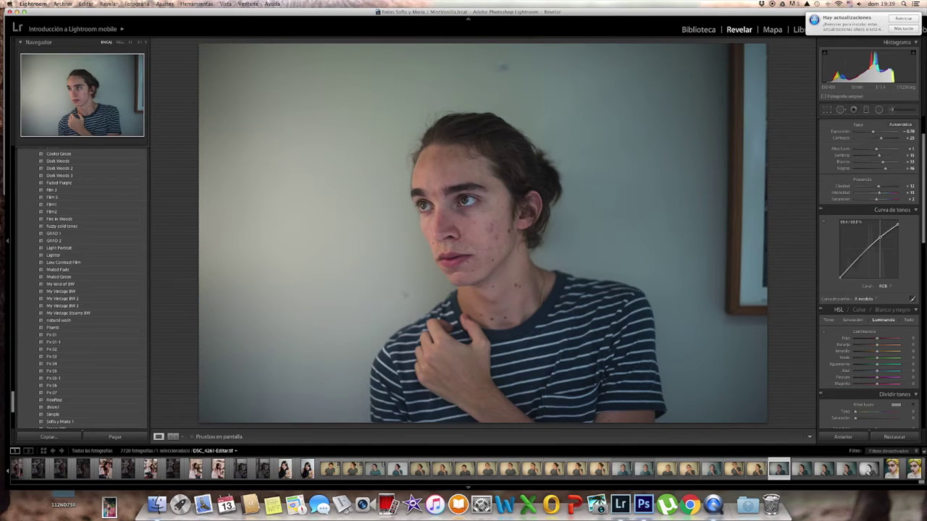
pyautogui.moveTo(880, 238); pyautogui.dragTo(879, 233)
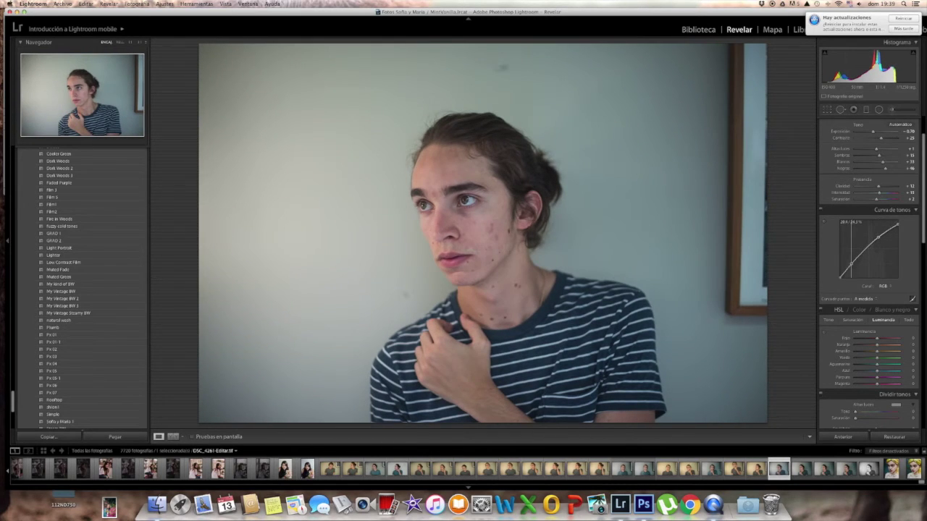
pyautogui.moveTo(851, 263); pyautogui.dragTo(846, 275)
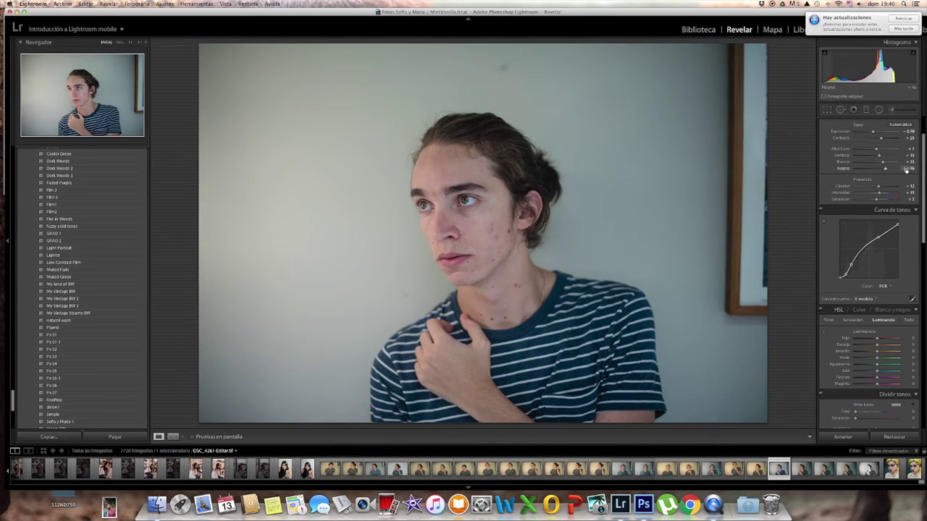
# - Shape the red channel's tone curve, lifting the highlights slightly, anchoring the midtones and lowering the shadows
pyautogui.click(887, 287)
pyautogui.click(885, 293)
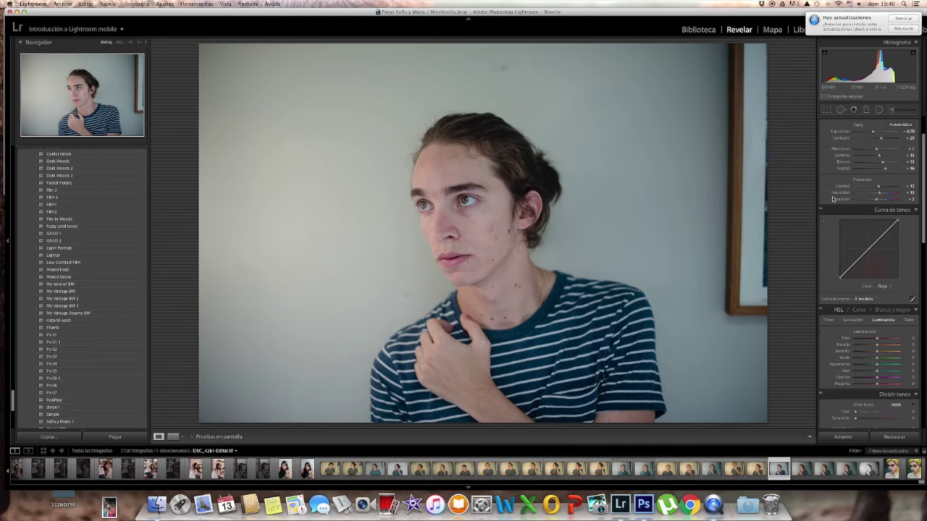
pyautogui.click(882, 235)
pyautogui.moveTo(883, 235); pyautogui.dragTo(880, 233)
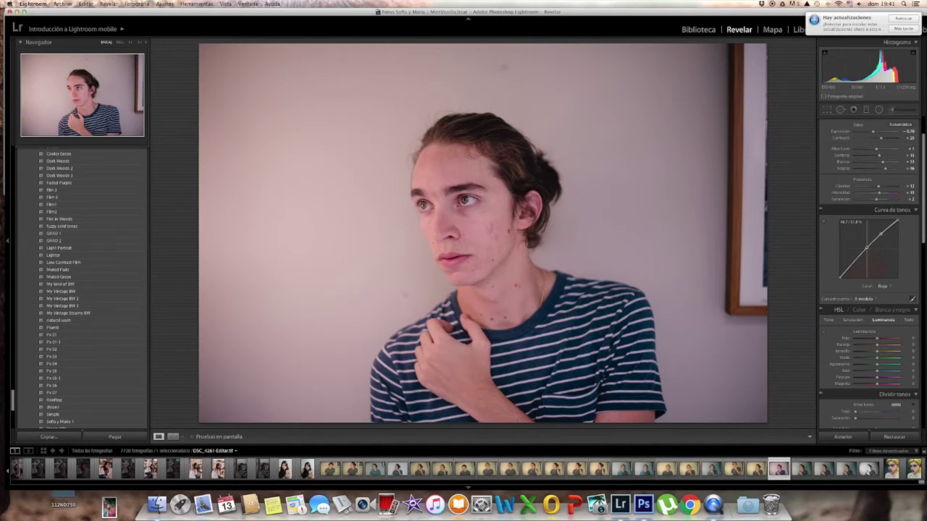
pyautogui.click(866, 248)
pyautogui.moveTo(866, 248); pyautogui.dragTo(867, 248)
pyautogui.moveTo(856, 256); pyautogui.dragTo(848, 274)
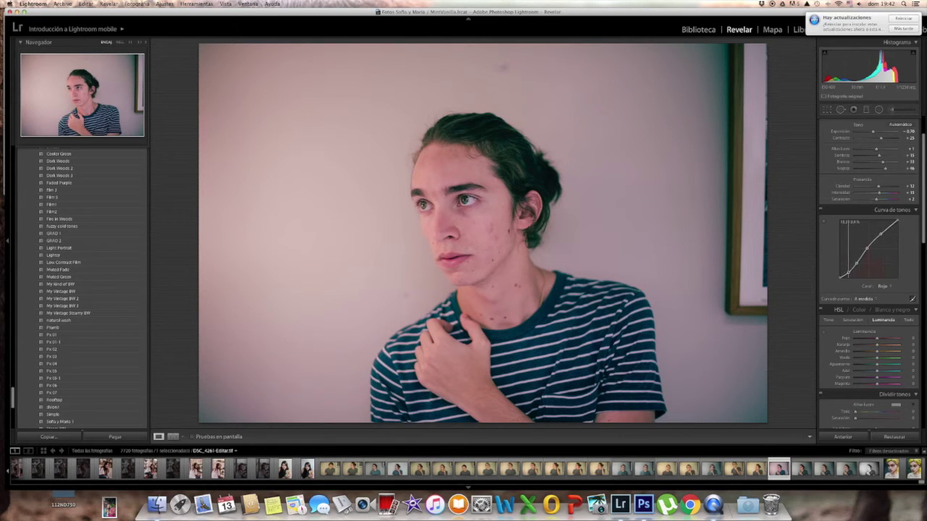
# - Shape the green channel's tone curve, lifting the highlights slightly, anchoring the midtones and lowering the shadows
pyautogui.click(882, 287)
pyautogui.click(882, 295)
pyautogui.moveTo(882, 235); pyautogui.dragTo(878, 235)
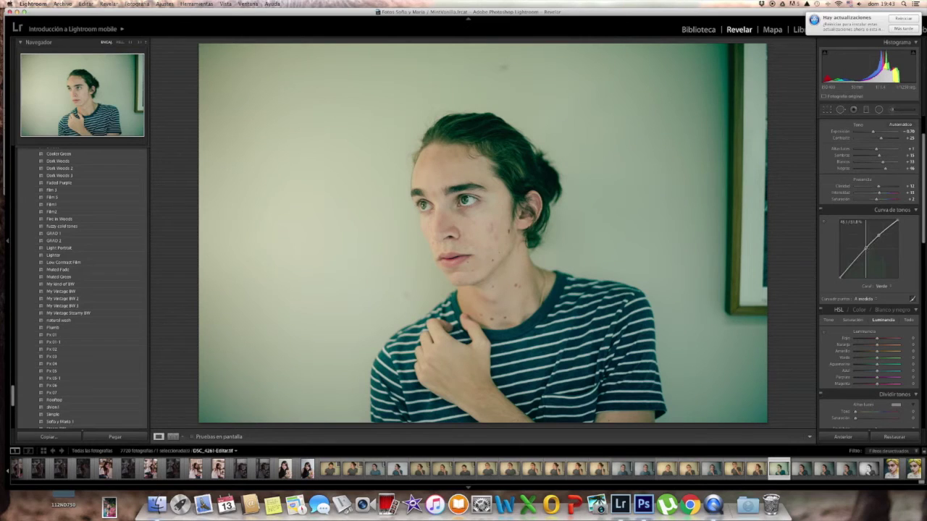
pyautogui.click(866, 248)
pyautogui.moveTo(857, 259)
pyautogui.mouseDown()
pyautogui.moveTo(847, 275)
pyautogui.moveTo(856, 264)
pyautogui.mouseUp()
# - Shape the blue channel's tone curve with highlight and midtone points and lowered shadows
pyautogui.click(881, 286)
pyautogui.click(885, 293)
pyautogui.moveTo(881, 231); pyautogui.dragTo(866, 249)
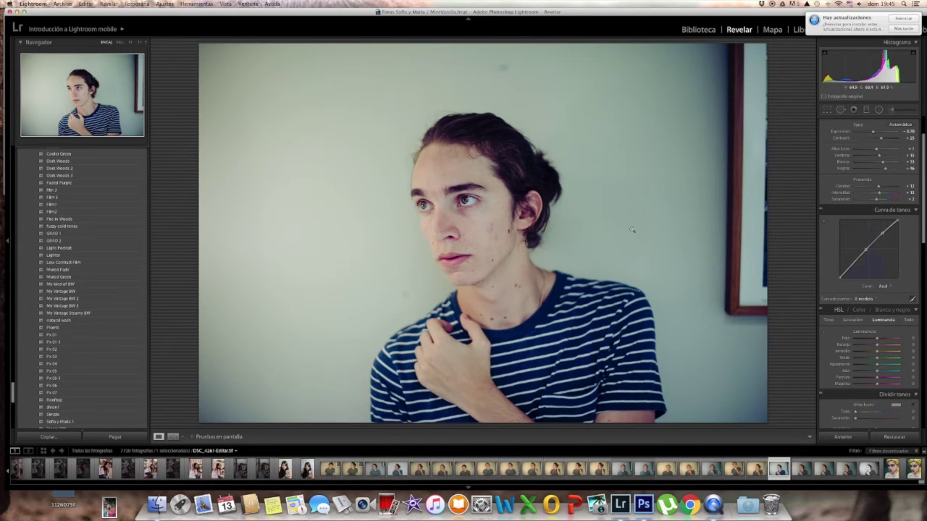
pyautogui.moveTo(849, 271); pyautogui.dragTo(848, 259)
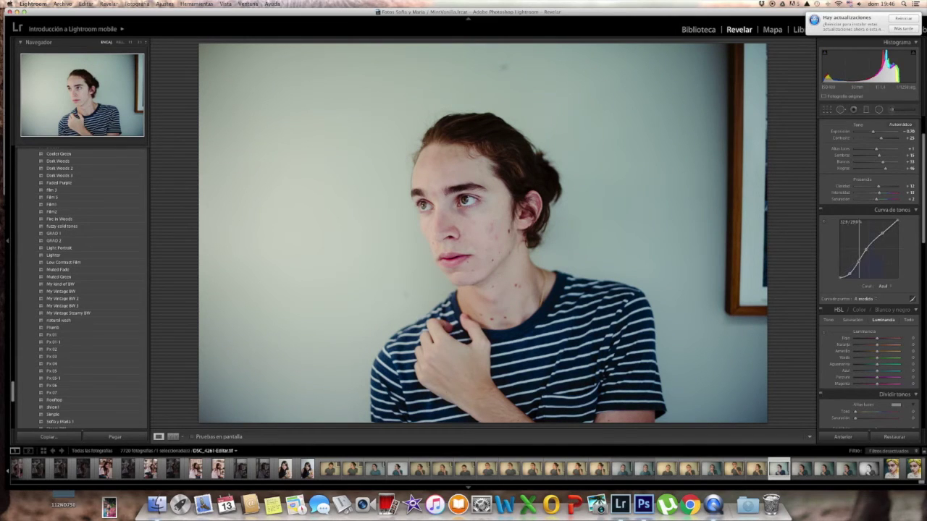
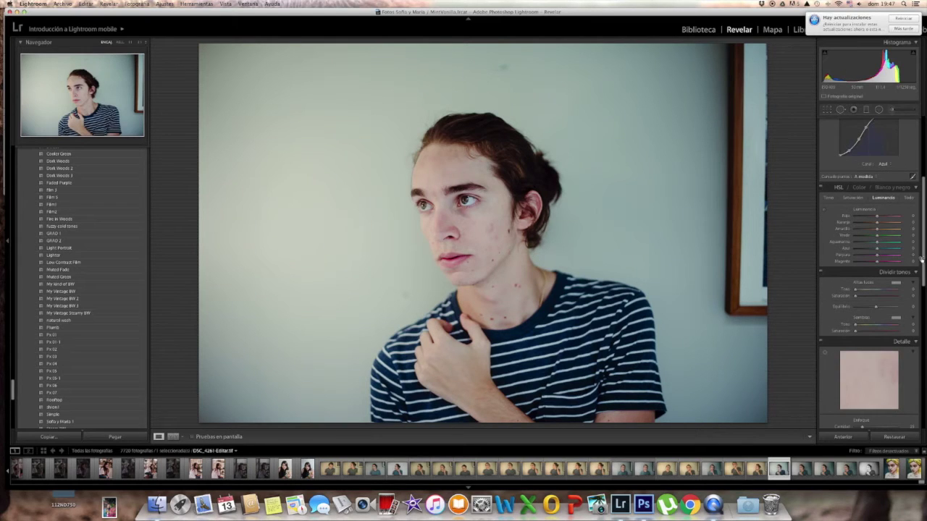
# - Adjust the HSL hue values, entering 10 for orange, 8 for yellow and 2 for green
pyautogui.click(838, 187)
pyautogui.click(830, 197)
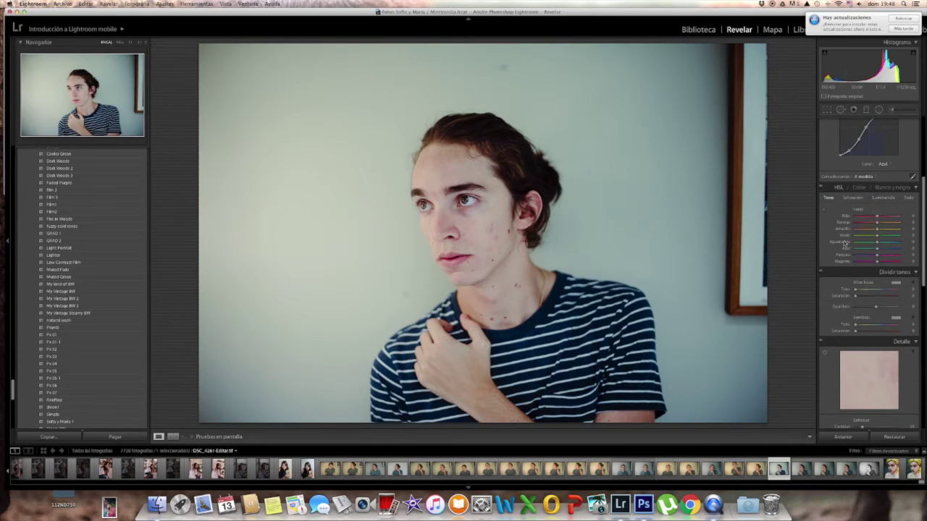
pyautogui.click(910, 217)
pyautogui.press('Tab')
pyautogui.write('10')
pyautogui.press('Tab')
pyautogui.write('8')
pyautogui.press('Tab')
pyautogui.write('2')
pyautogui.press('Tab')
pyautogui.press('Tab')
pyautogui.press('Return')
# - Set the HSL saturation to -8 for red, -7 for orange, -23 for green, -26 for blue and 24 for magenta
pyautogui.click(860, 202)
pyautogui.click(910, 217)
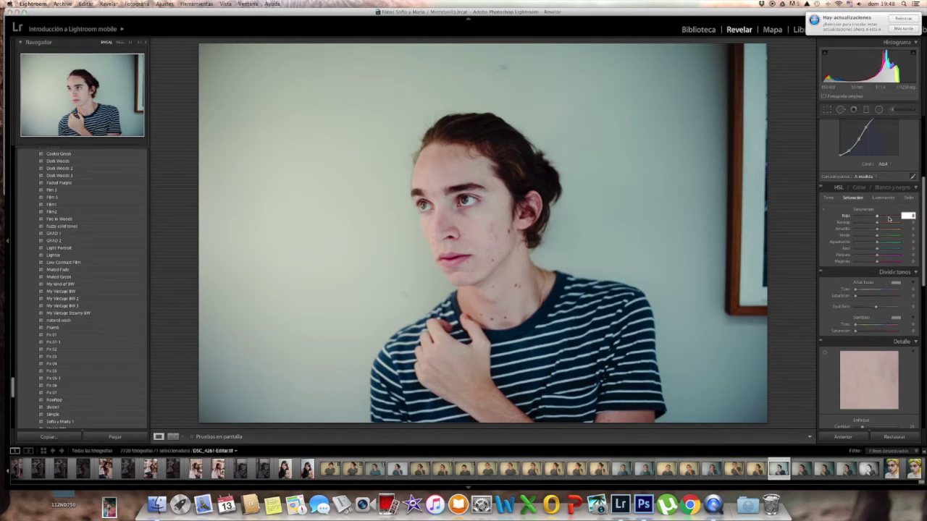
pyautogui.write('-8')
pyautogui.press('Tab')
pyautogui.write('-7')
pyautogui.press('Tab')
pyautogui.press('Tab')
pyautogui.write('-23')
pyautogui.press('Tab')
pyautogui.press('Tab')
pyautogui.write('-26')
pyautogui.press('Tab')
pyautogui.press('Tab')
pyautogui.write('24')
pyautogui.press('Return')
# - Set the HSL luminance to -12 for red, -30 for orange, -12 for yellow, -23 for green and +56 for blue
pyautogui.click(887, 198)
pyautogui.click(911, 216)
pyautogui.write('-')
pyautogui.press('Tab')
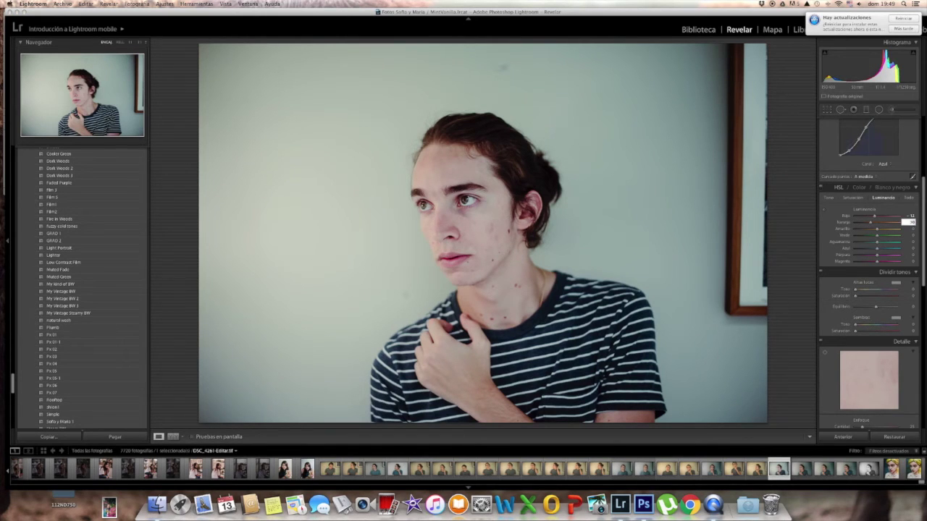
pyautogui.press('Tab')
pyautogui.write('-12')
pyautogui.press('Tab')
pyautogui.write('-23')
pyautogui.press('Tab')
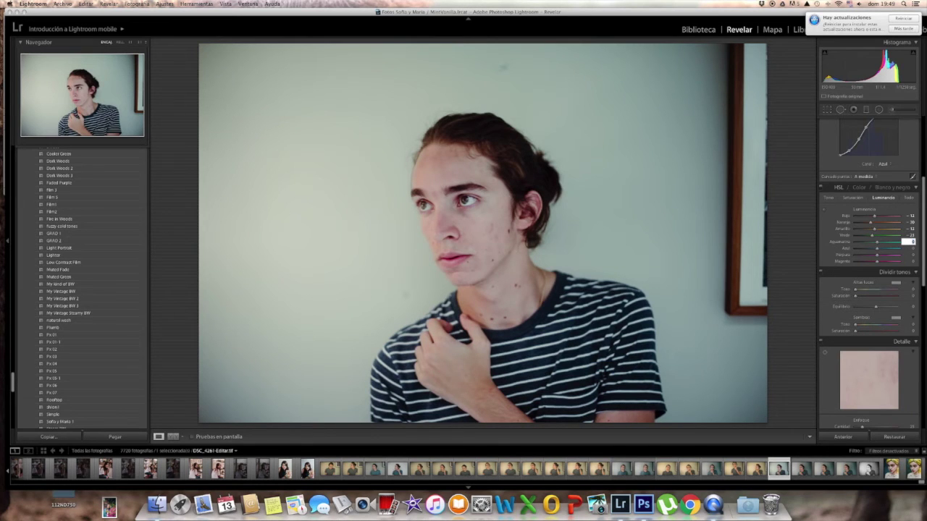
pyautogui.press('Tab')
pyautogui.press('Return')
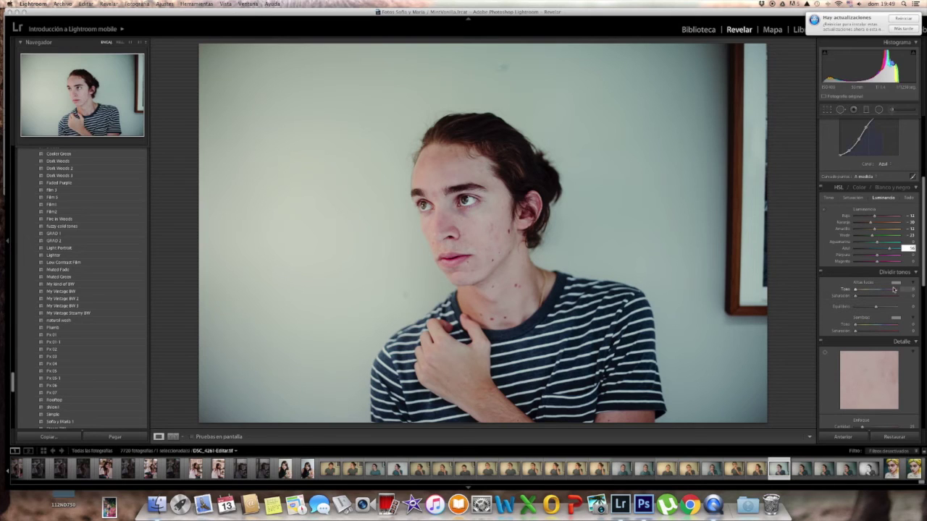
# - Configure split toning with highlights hue 39 and saturation 6, balance -45, and shadows hue 47 and saturation 15
pyautogui.click(911, 290)
pyautogui.write('5')
pyautogui.write('9')
pyautogui.press('Tab')
pyautogui.press('Tab')
pyautogui.write('-45')
pyautogui.press('Tab')
pyautogui.write('47')
pyautogui.press('Tab')
pyautogui.write('15')
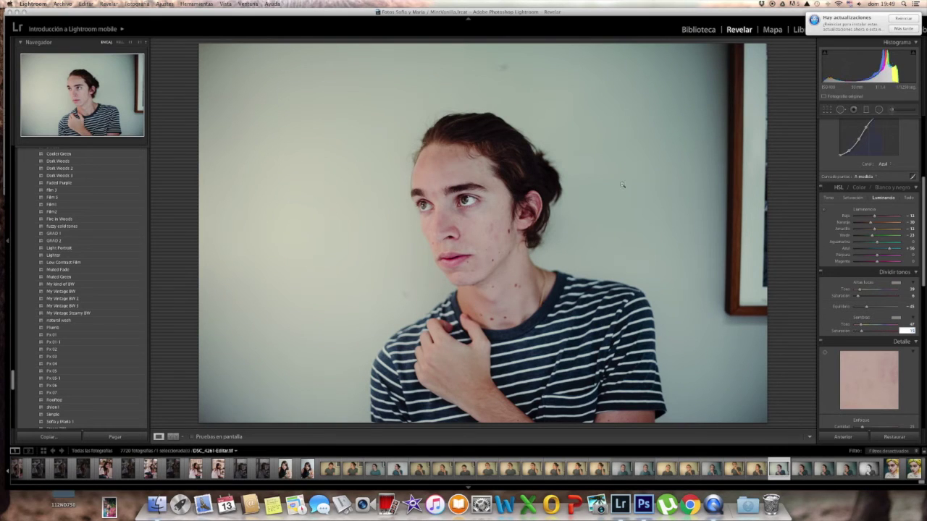
# - Set the sharpening amount to 79 and slightly reduce the split-toning saturation of the shadows
pyautogui.scroll(-2, 919, 276)
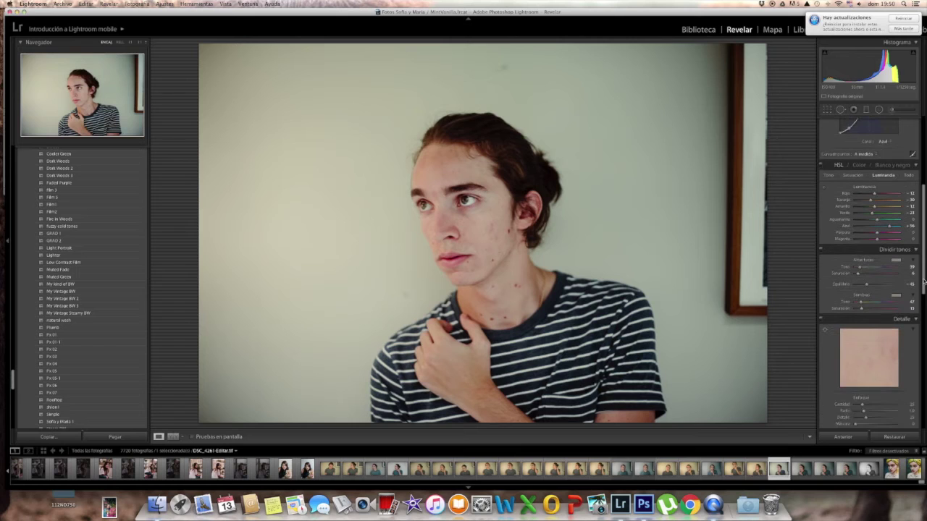
pyautogui.scroll(-3, 920, 290)
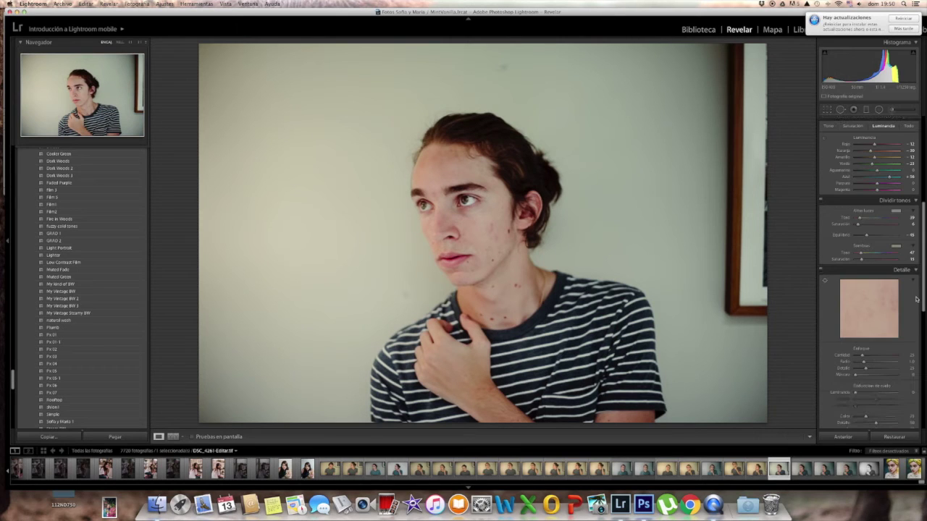
pyautogui.scroll(-2, 905, 298)
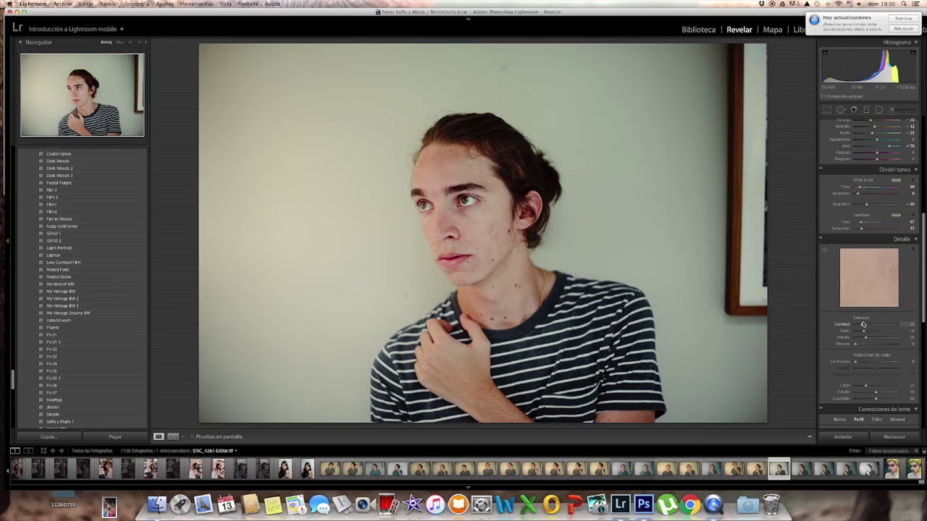
pyautogui.click(910, 325)
pyautogui.write('79')
pyautogui.press('Return')
pyautogui.moveTo(862, 230); pyautogui.dragTo(859, 230)
# - Enable the lens profile corrections and set the profile's vignetting amount to 50
pyautogui.scroll(-2, 920, 279)
pyautogui.scroll(-10, 895, 357)
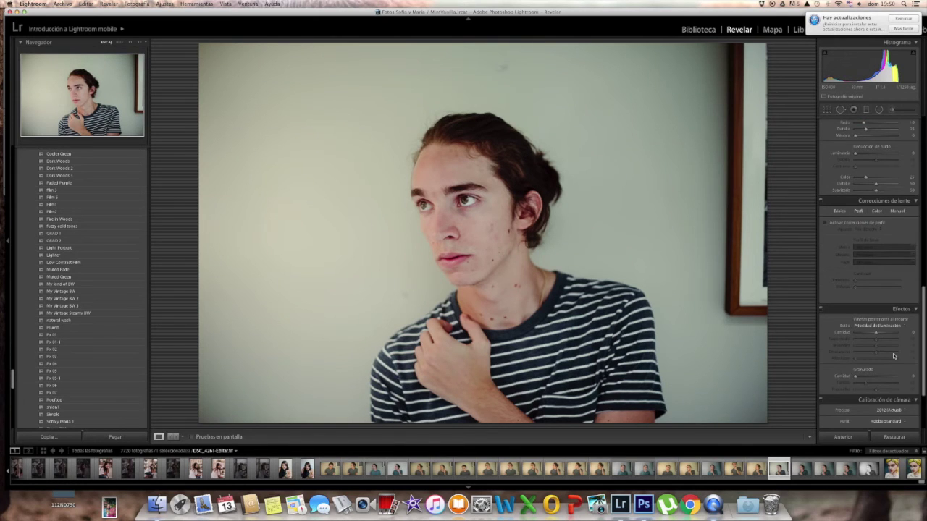
pyautogui.click(824, 222)
pyautogui.scroll(-2, 834, 223)
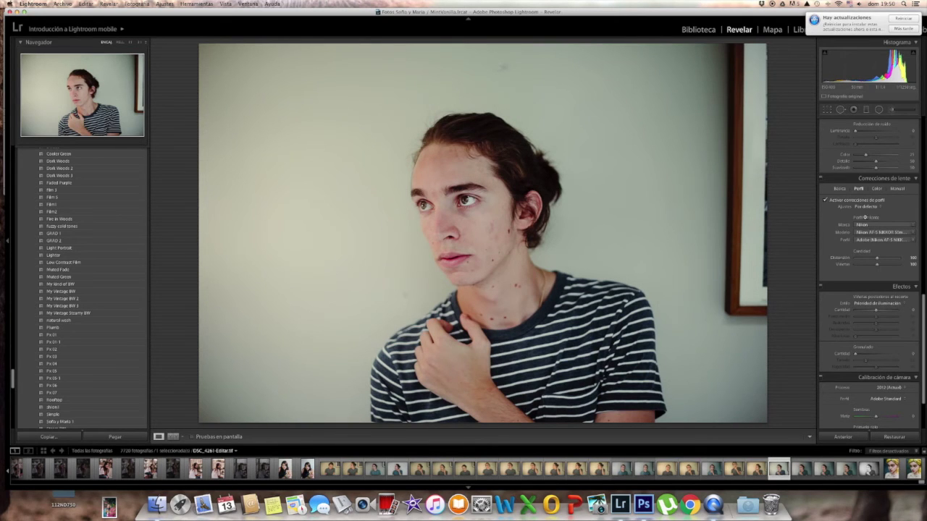
pyautogui.click(910, 264)
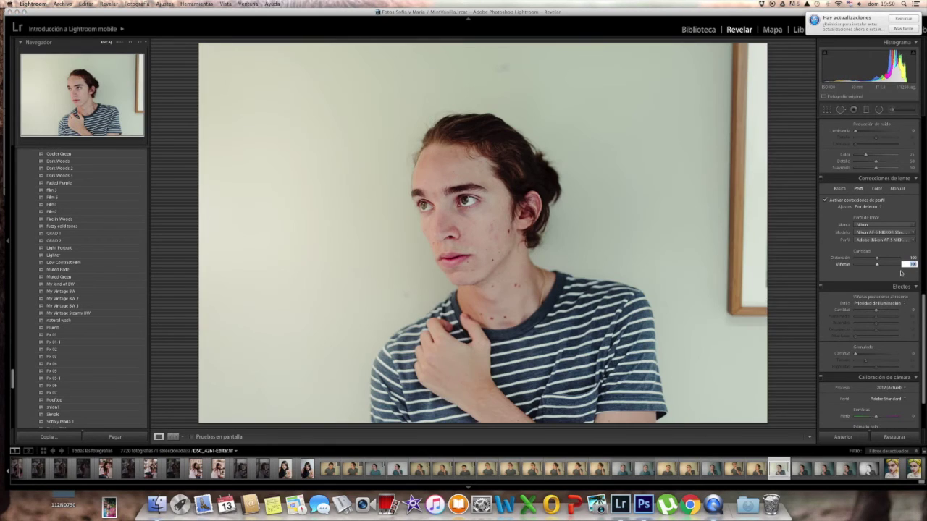
pyautogui.write('50')
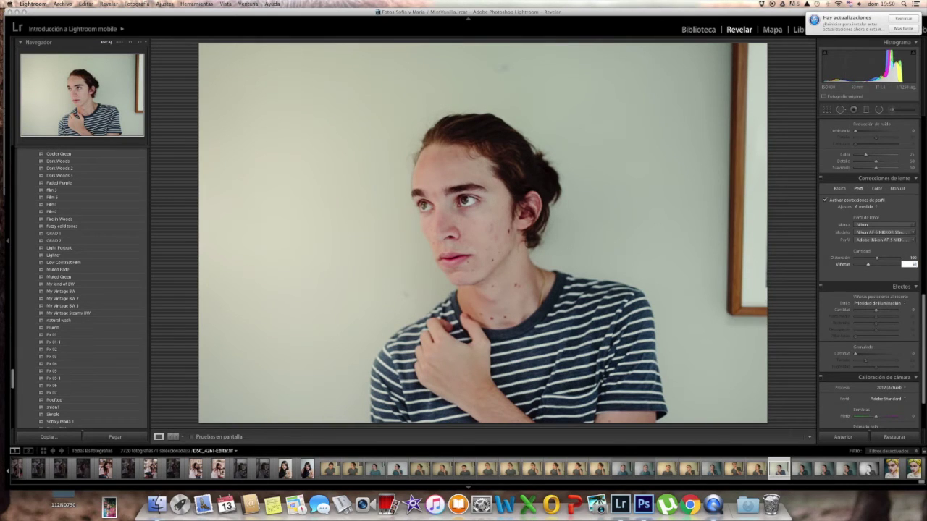
pyautogui.press('Return')
# - In camera calibration, set the shadows tint to +5 and the red primary to hue +40 and saturation +4
pyautogui.moveTo(922, 384); pyautogui.dragTo(909, 432)
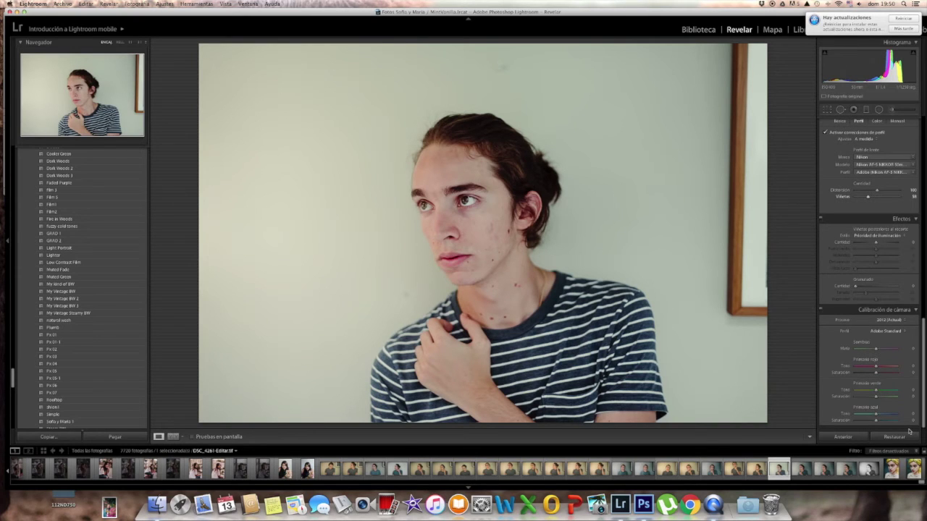
pyautogui.click(911, 348)
pyautogui.press('Tab')
pyautogui.press('Up')
pyautogui.press('Up')
pyautogui.press('Up')
pyautogui.press('Up')
pyautogui.press('Up')
pyautogui.press('Tab')
pyautogui.write('4')
pyautogui.press('Tab')
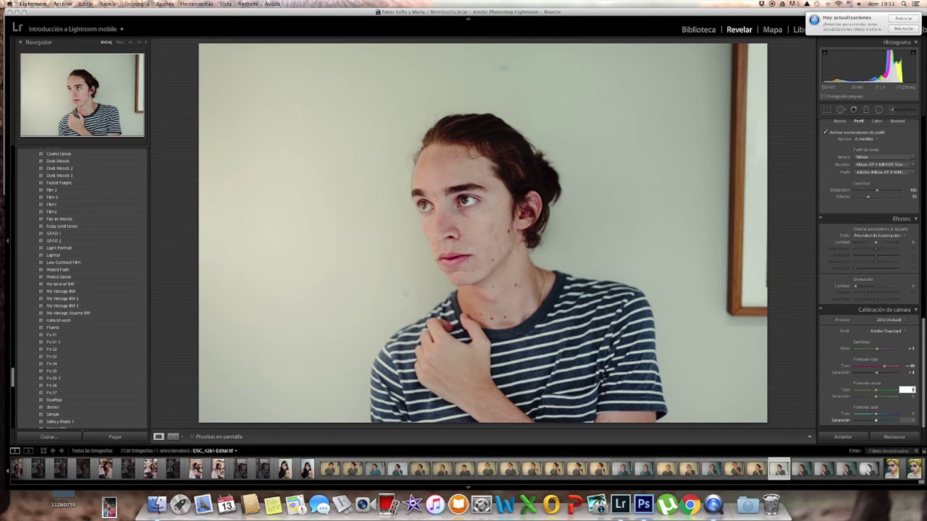
# - Calibrate the green primary to hue +8 and saturation -19, and the blue primary to hue -22 and saturation -8
pyautogui.write('8')
pyautogui.press('Tab')
pyautogui.press('Up')
pyautogui.press('Up')
pyautogui.press('Up')
pyautogui.press('Up')
pyautogui.press('Up')
pyautogui.press('Tab')
pyautogui.press('Tab')
pyautogui.press('Return')
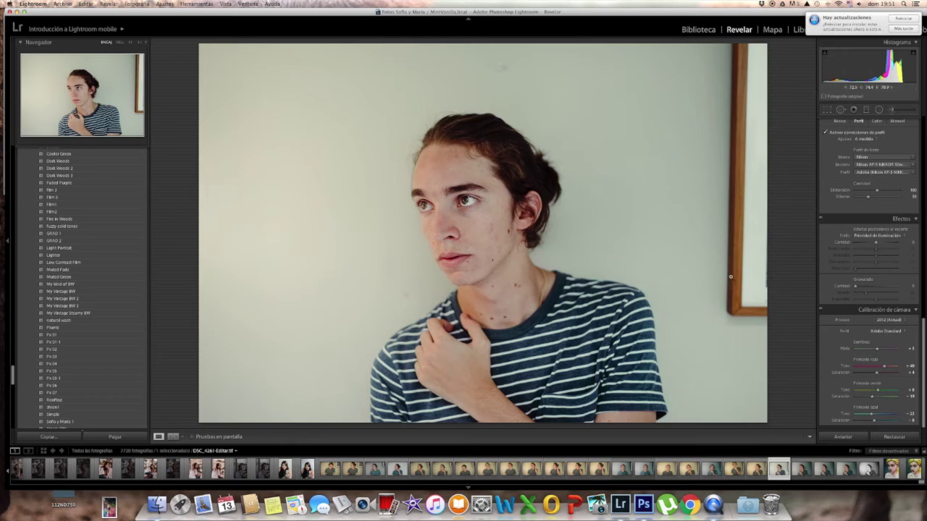
# - Compare the photo before and after editing side by side, and return to the single-photo view
pyautogui.click(175, 437)
pyautogui.press('y')
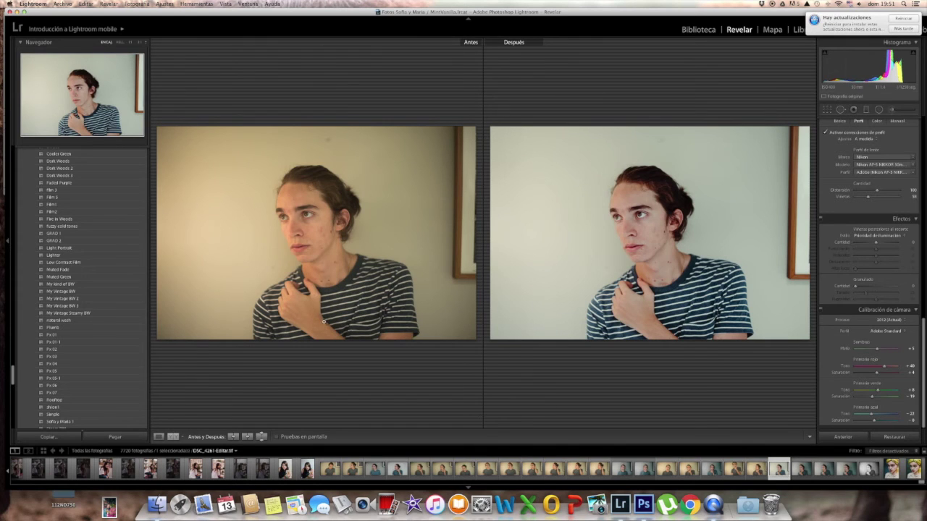
pyautogui.click(158, 437)
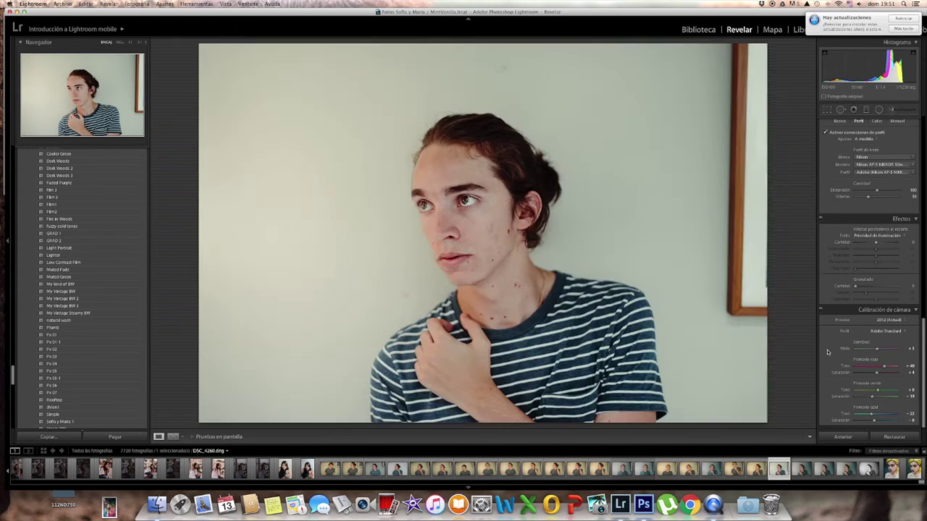
# - Try to shift the upper part of the blue channel's tone curve, and undo the change
pyautogui.moveTo(920, 377); pyautogui.dragTo(922, 206)
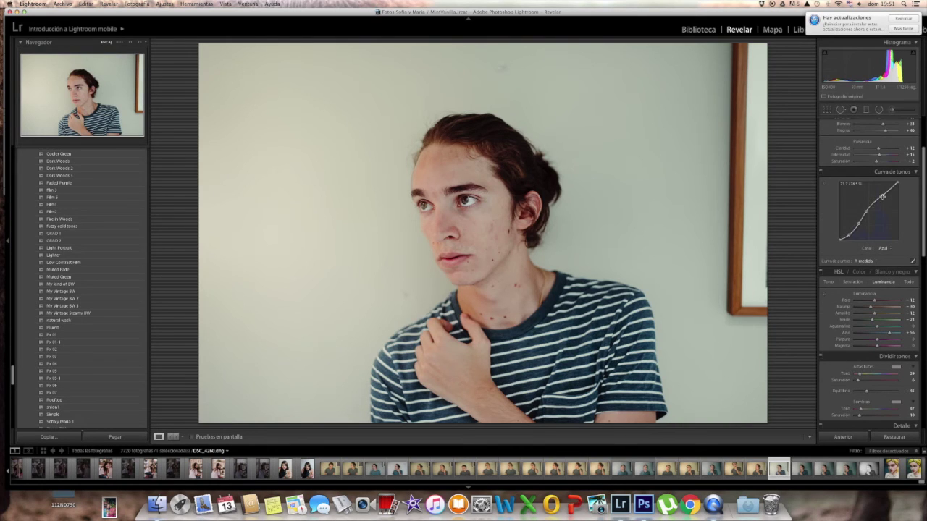
pyautogui.click(884, 194)
pyautogui.moveTo(885, 194); pyautogui.dragTo(884, 193)
pyautogui.press('super+z')
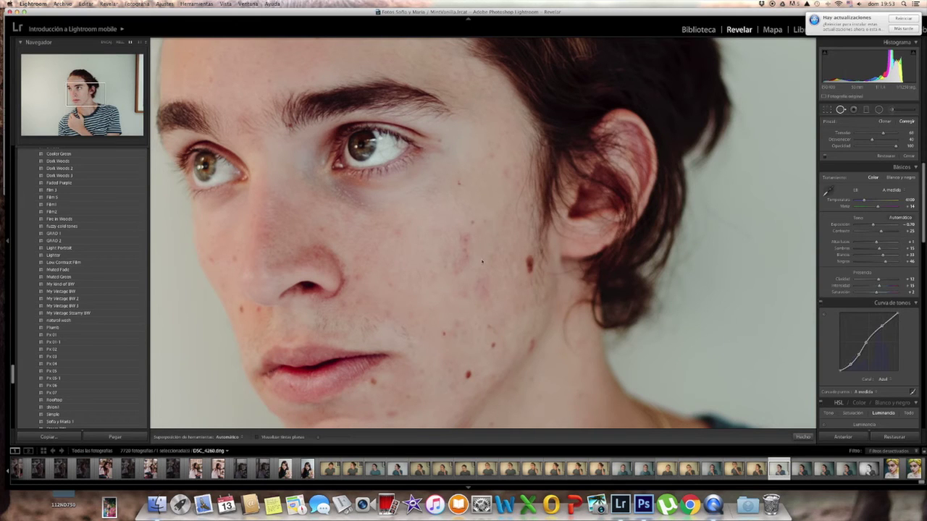
# - Heal the two reddish blemish areas on the cheek with the Spot Removal tool
pyautogui.scroll(-2, 418, 217)
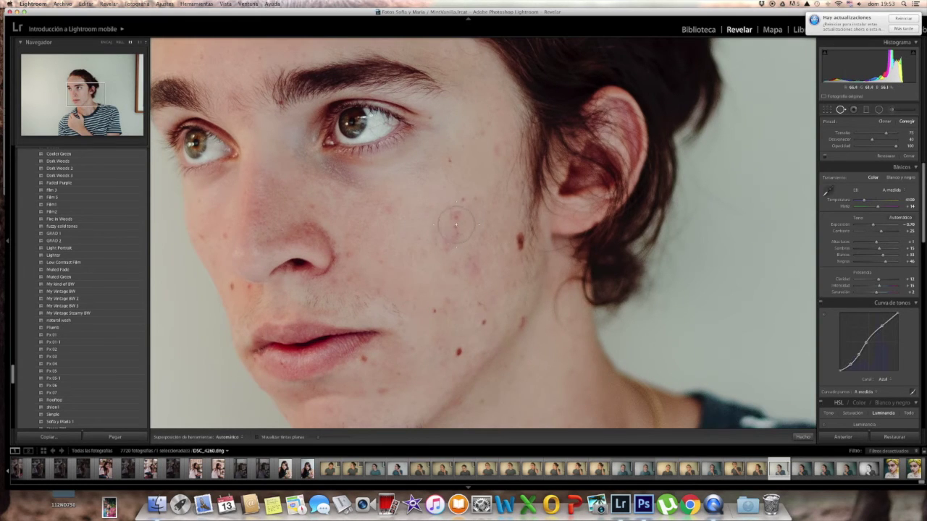
pyautogui.click(456, 225)
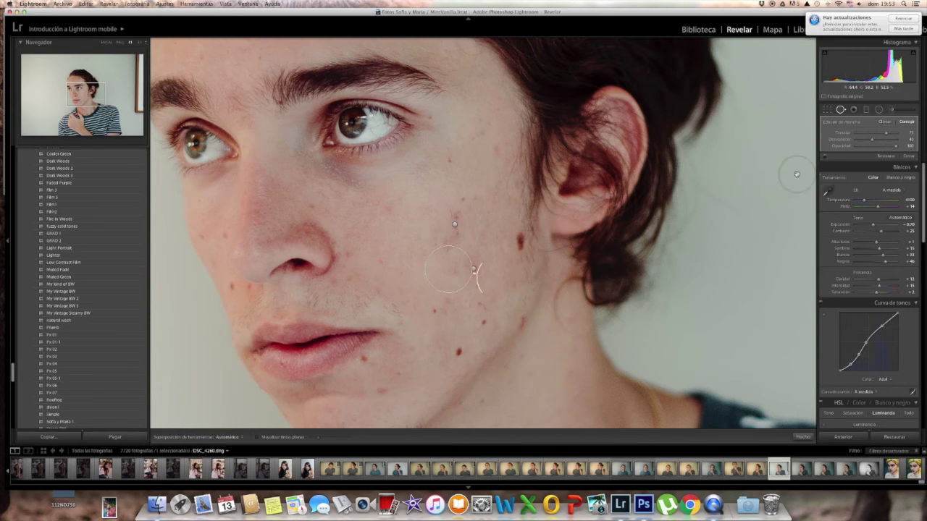
pyautogui.click(472, 270)
pyautogui.click(802, 437)
# - Brighten the iris of the near eye with an Adjustment Brush using the Dodge + effect
pyautogui.click(893, 109)
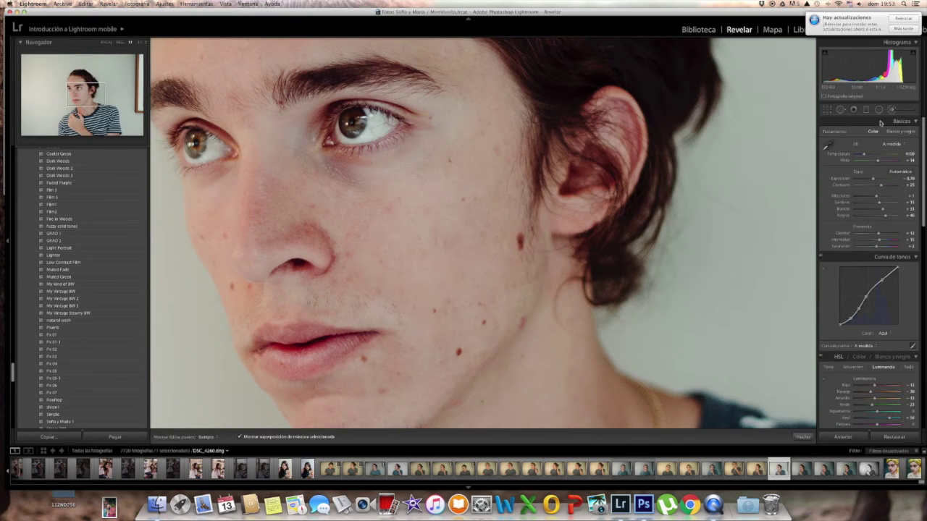
pyautogui.click(878, 132)
pyautogui.click(856, 152)
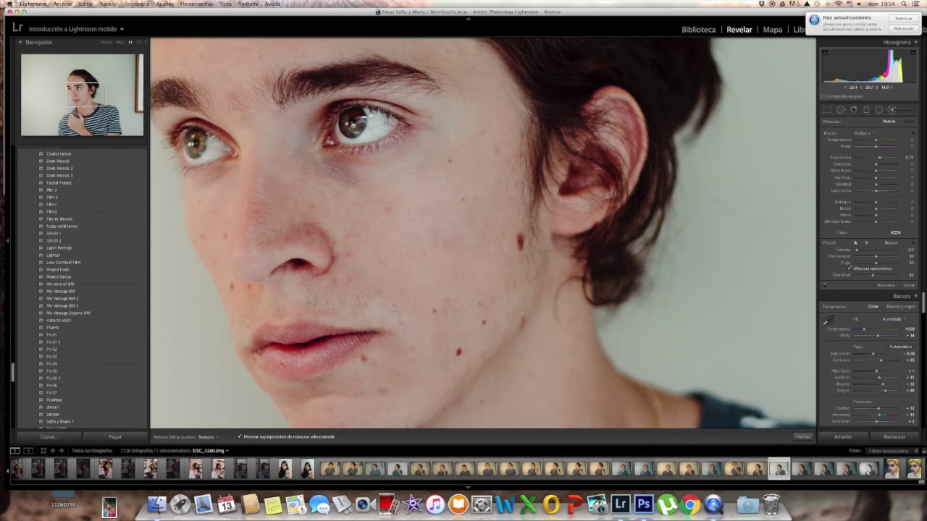
pyautogui.moveTo(354, 115); pyautogui.dragTo(348, 125)
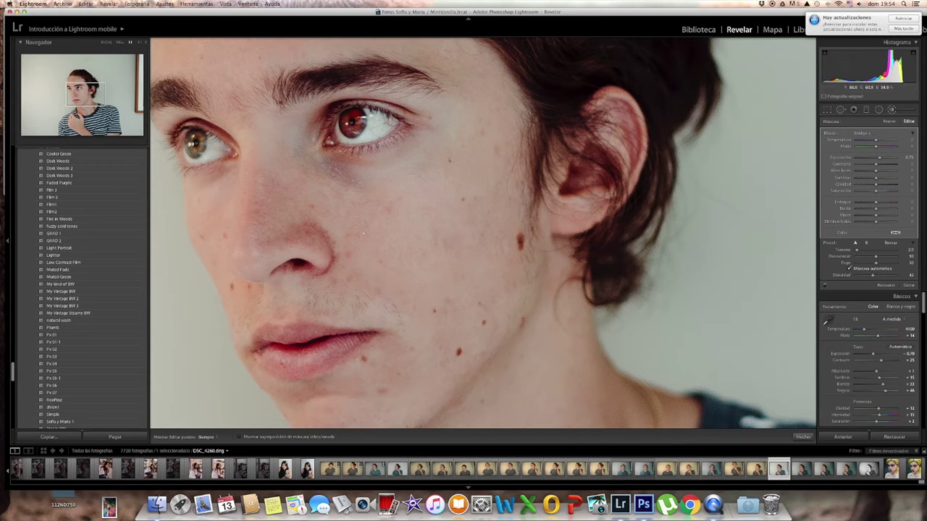
pyautogui.click(107, 42)
pyautogui.click(370, 203)
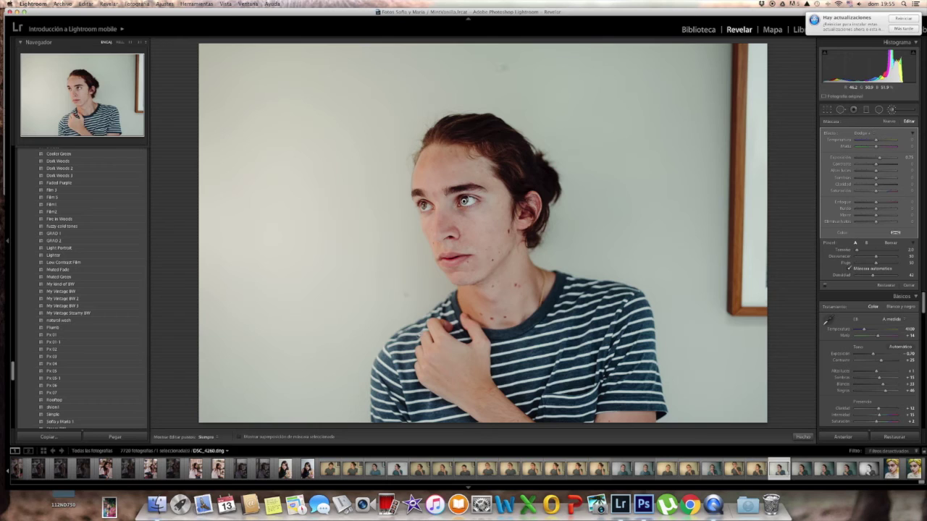
# - Extend the Dodge + brushing to the forehead just above the far eyebrow, and check it without the edit pins
pyautogui.scroll(2, 426, 221)
pyautogui.moveTo(422, 185); pyautogui.dragTo(434, 177)
pyautogui.click(437, 175)
pyautogui.press('h')
pyautogui.scroll(-2, 463, 201)
pyautogui.press('h')
# - Create a new brush mask with the Burn effect on the neck, and check it with the edit pins hidden
pyautogui.click(888, 121)
pyautogui.click(861, 133)
pyautogui.click(858, 119)
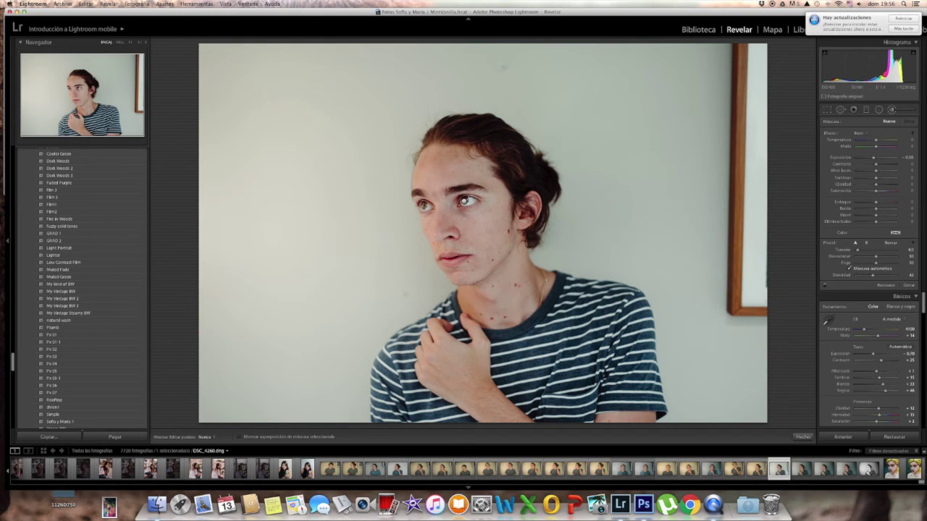
pyautogui.click(532, 279)
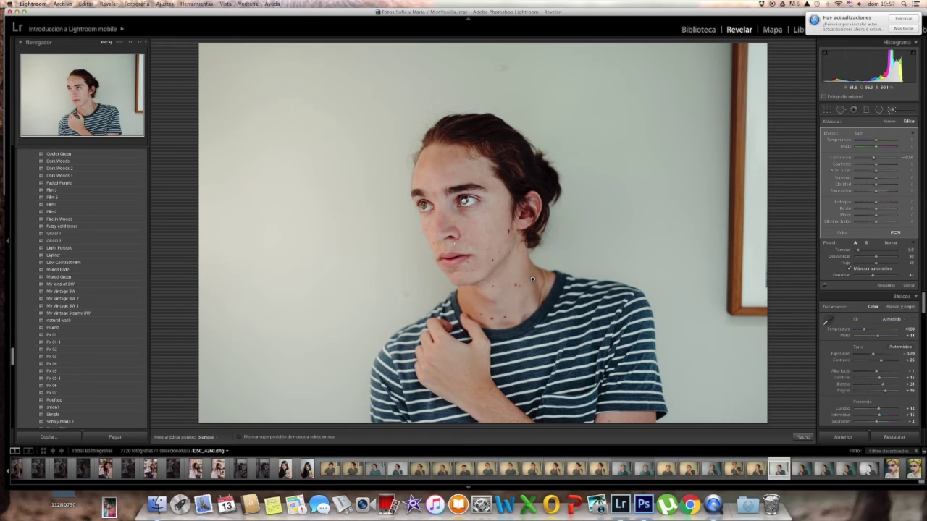
pyautogui.press('h')
pyautogui.press('h')
pyautogui.press('h')
pyautogui.press('h')
pyautogui.press('h')
pyautogui.press('h')
pyautogui.press('h')
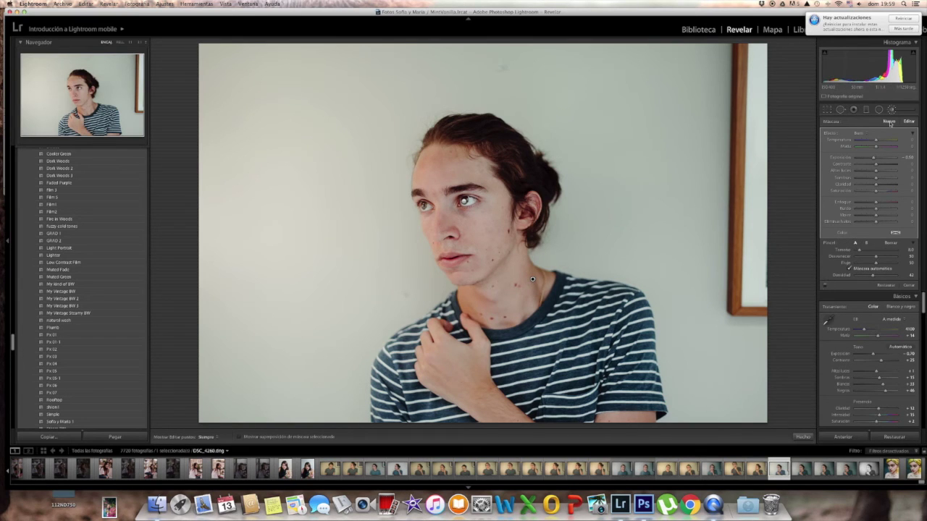
# - Paint a new brush mask over the background wall with temperature -23, exposure -4.00, highlights -32 and flow 100
pyautogui.click(888, 121)
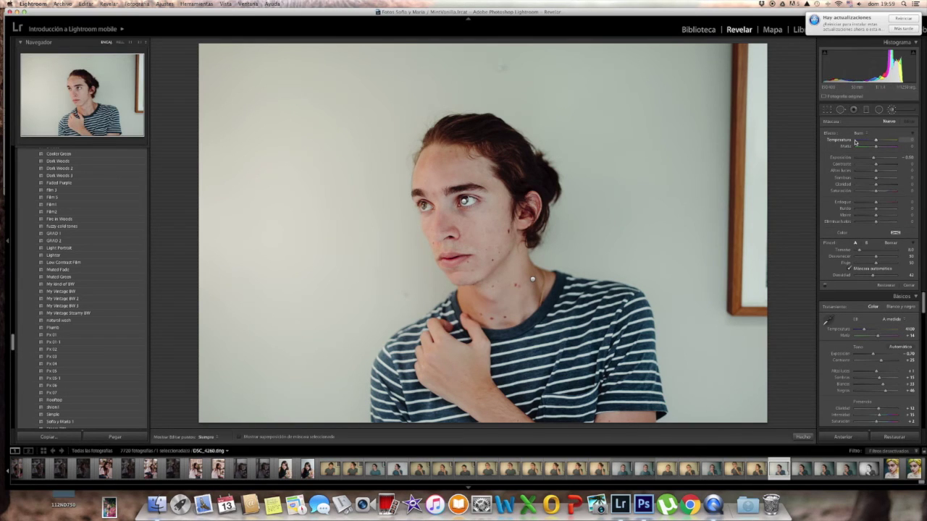
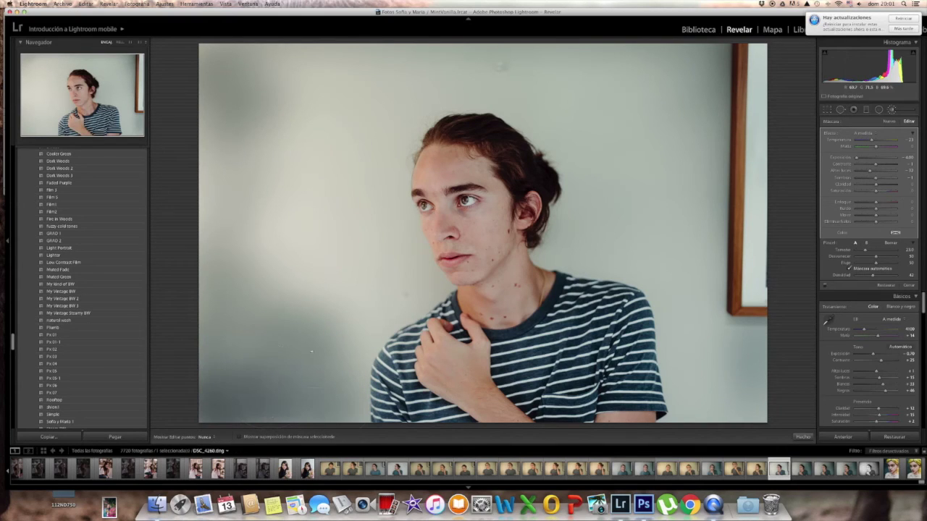
pyautogui.press('0')
pyautogui.press('h')
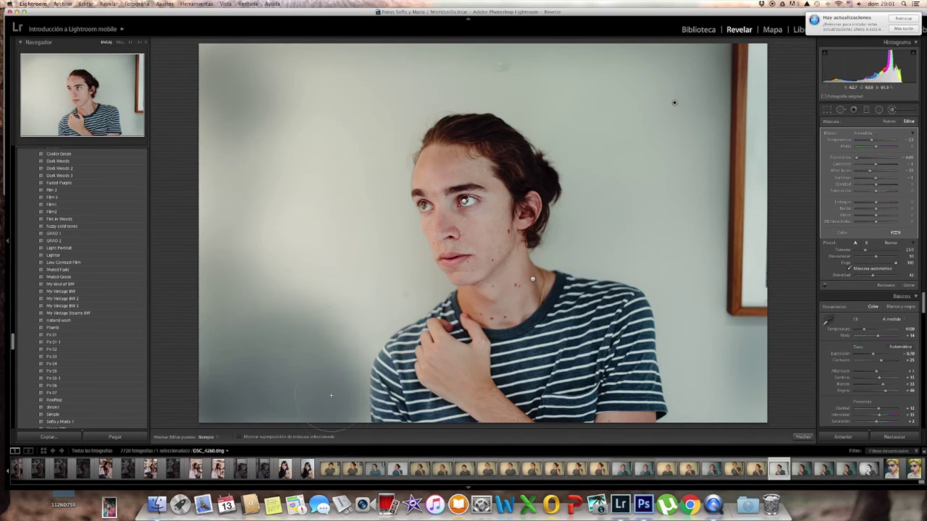
pyautogui.press('h')
pyautogui.moveTo(245, 388)
pyautogui.mouseDown()
pyautogui.moveTo(331, 393)
pyautogui.moveTo(331, 406)
pyautogui.moveTo(373, 247)
pyautogui.moveTo(347, 156)
pyautogui.mouseUp()
pyautogui.moveTo(244, 194)
pyautogui.mouseDown()
pyautogui.moveTo(304, 218)
pyautogui.moveTo(284, 207)
pyautogui.moveTo(380, 147)
pyautogui.moveTo(383, 127)
pyautogui.moveTo(270, 67)
pyautogui.moveTo(226, 68)
pyautogui.mouseUp()
pyautogui.moveTo(602, 36); pyautogui.dragTo(653, 32)
pyautogui.moveTo(726, 249)
pyautogui.mouseDown()
pyautogui.moveTo(634, 123)
pyautogui.moveTo(551, 102)
pyautogui.moveTo(575, 123)
pyautogui.moveTo(549, 103)
pyautogui.moveTo(683, 175)
pyautogui.moveTo(649, 239)
pyautogui.moveTo(623, 225)
pyautogui.moveTo(661, 238)
pyautogui.moveTo(686, 294)
pyautogui.moveTo(605, 171)
pyautogui.moveTo(430, 124)
pyautogui.moveTo(431, 76)
pyautogui.moveTo(526, 83)
pyautogui.mouseUp()
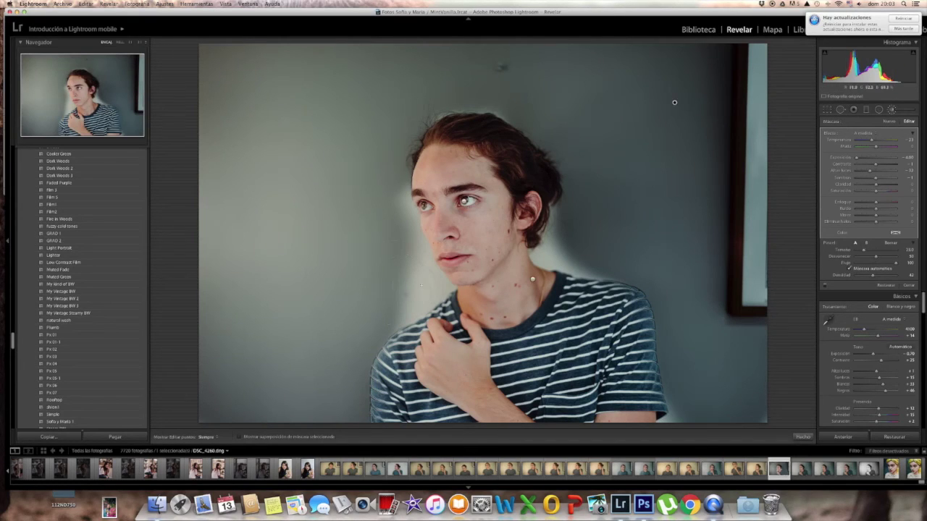
# - Brush the wall mask with a smaller brush into the bright halos beside the face, chin, neck and shoulder
pyautogui.press('h')
pyautogui.moveTo(404, 313)
pyautogui.mouseDown()
pyautogui.moveTo(428, 304)
pyautogui.moveTo(406, 290)
pyautogui.mouseUp()
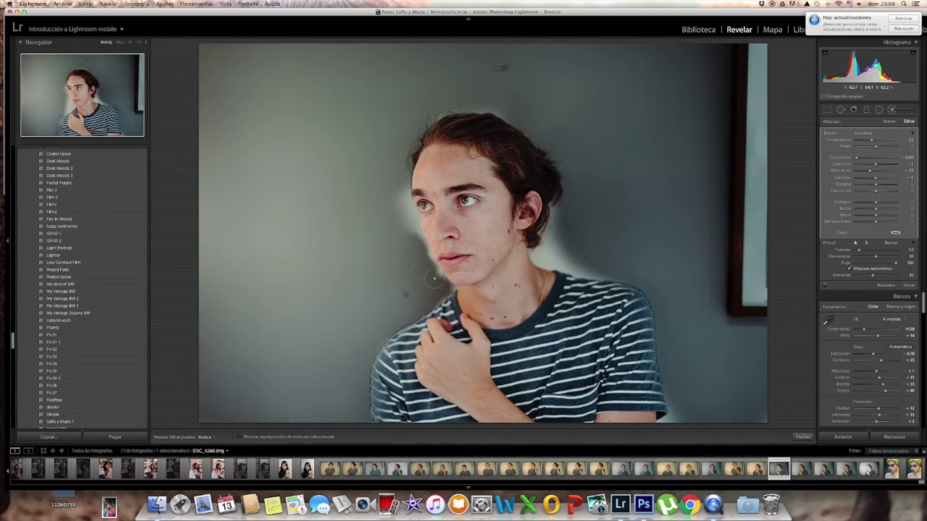
pyautogui.moveTo(399, 196)
pyautogui.mouseDown()
pyautogui.moveTo(399, 232)
pyautogui.moveTo(408, 230)
pyautogui.moveTo(420, 256)
pyautogui.moveTo(409, 214)
pyautogui.mouseUp()
pyautogui.press('h')
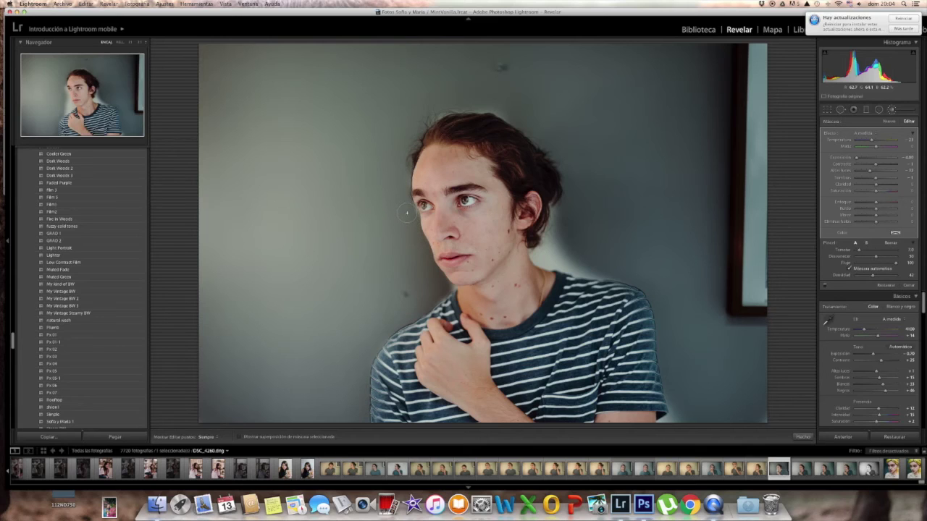
pyautogui.press('h')
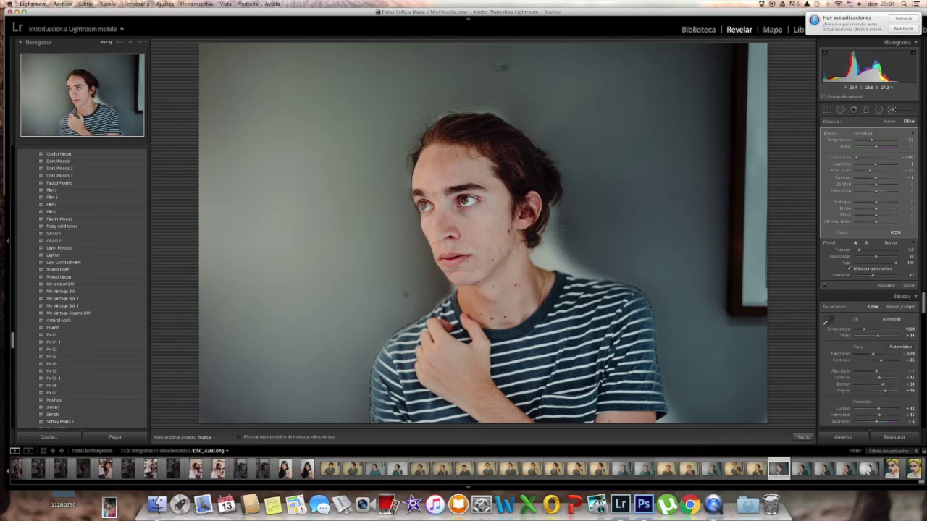
pyautogui.moveTo(562, 221)
pyautogui.mouseDown()
pyautogui.moveTo(550, 248)
pyautogui.moveTo(565, 262)
pyautogui.moveTo(607, 269)
pyautogui.mouseUp()
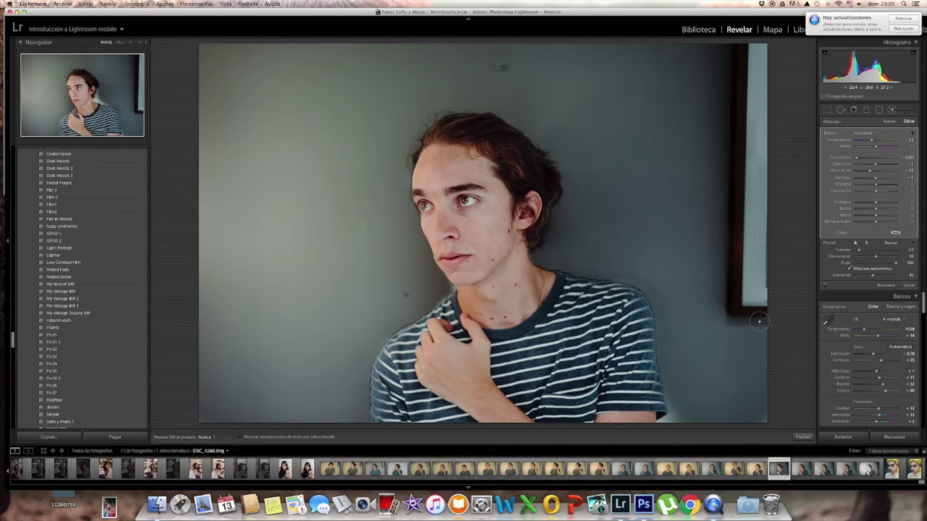
# - Set the exposure of the background wall mask to -2.20
pyautogui.press('h')
pyautogui.scroll(-3, 430, 307)
pyautogui.press('h')
pyautogui.press('h')
pyautogui.click(906, 157)
pyautogui.write('2,7')
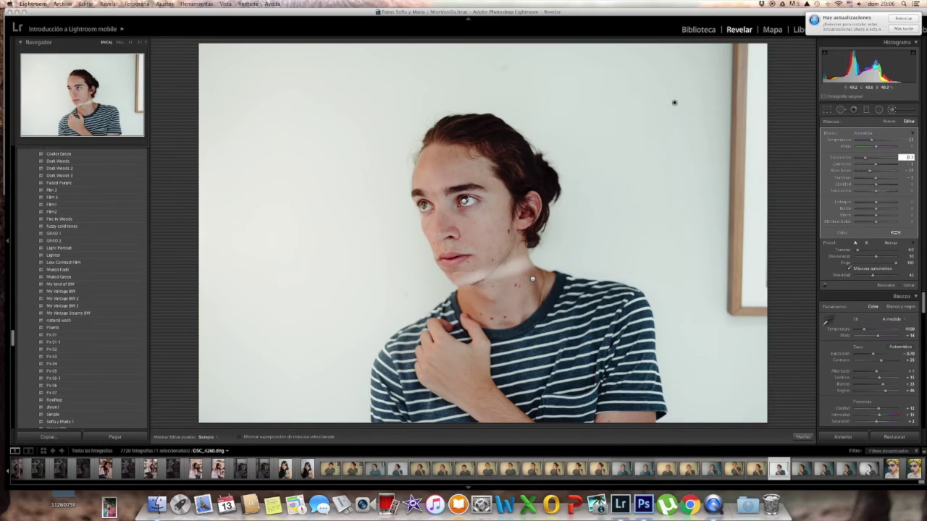
pyautogui.write('-')
# - Erase the wall mask's spill along the jaw and under the chin, and check the result without edit pins
pyautogui.moveTo(512, 259); pyautogui.dragTo(514, 272)
pyautogui.moveTo(861, 262); pyautogui.dragTo(890, 262)
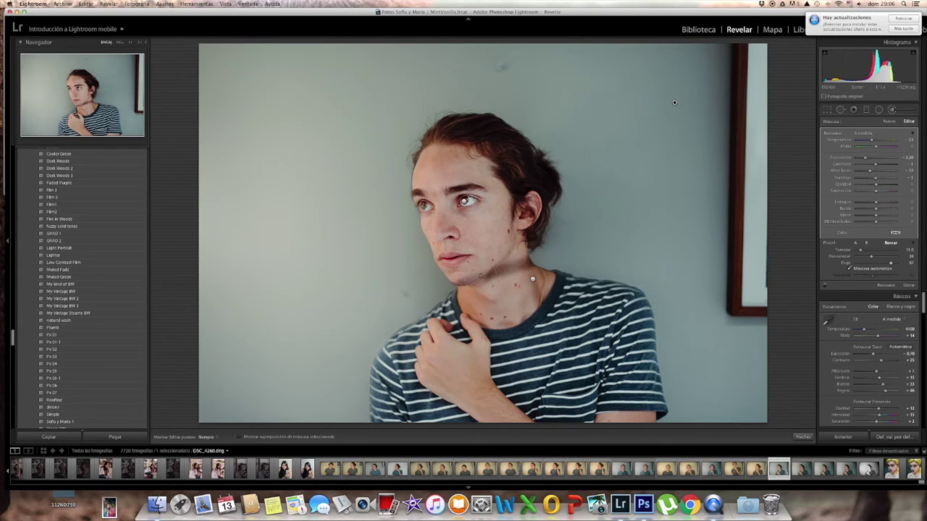
pyautogui.moveTo(471, 274); pyautogui.dragTo(532, 260)
pyautogui.press('h')
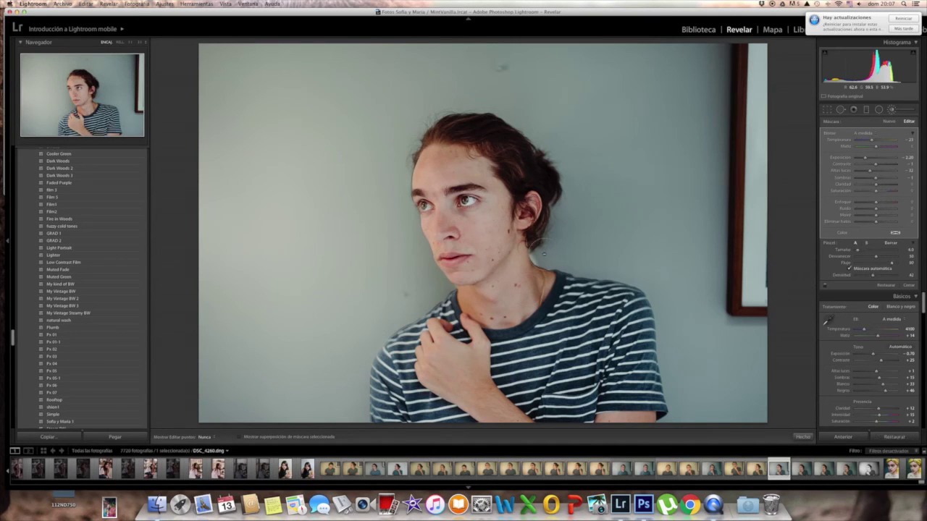
pyautogui.press('h')
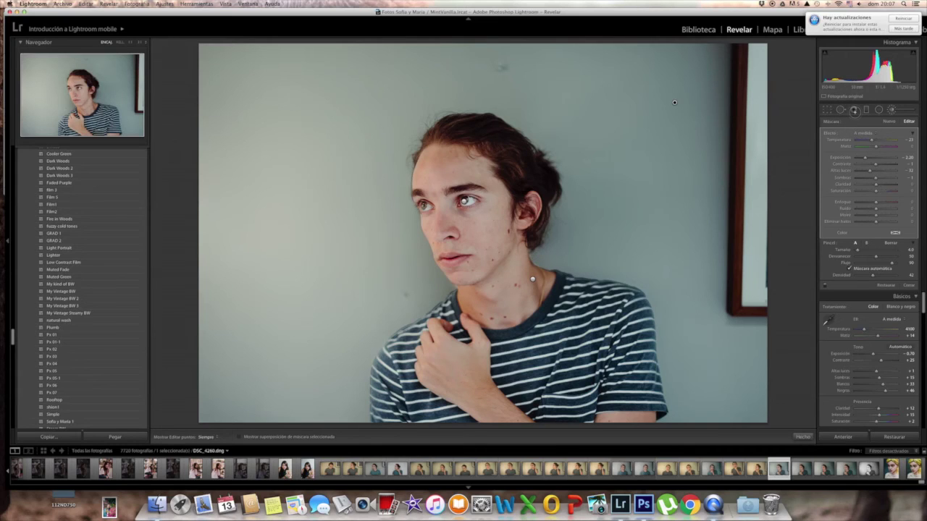
# - Switch from the adjustment brush to the graduated filter and clear its leftover slider values with the Temperature effect preset
pyautogui.click(854, 110)
pyautogui.click(867, 111)
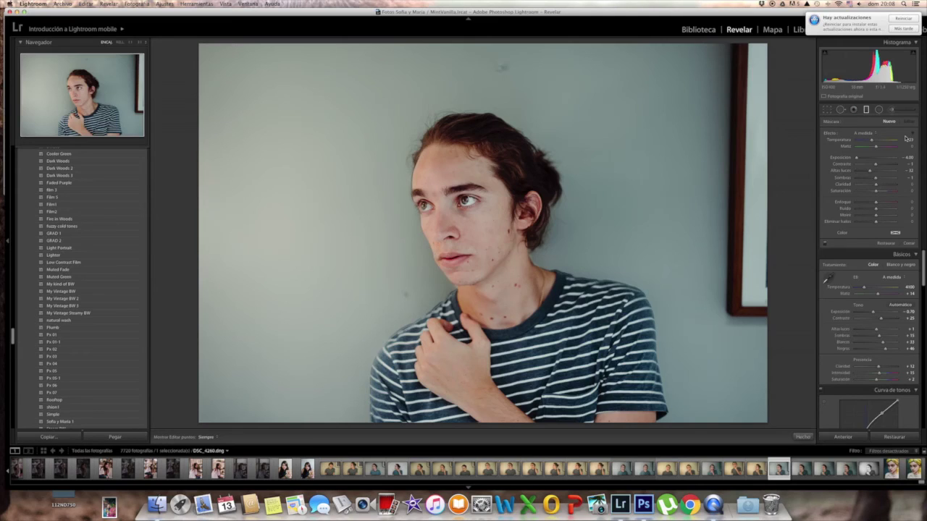
pyautogui.moveTo(913, 139); pyautogui.dragTo(885, 157)
pyautogui.press('Return')
pyautogui.click(871, 132)
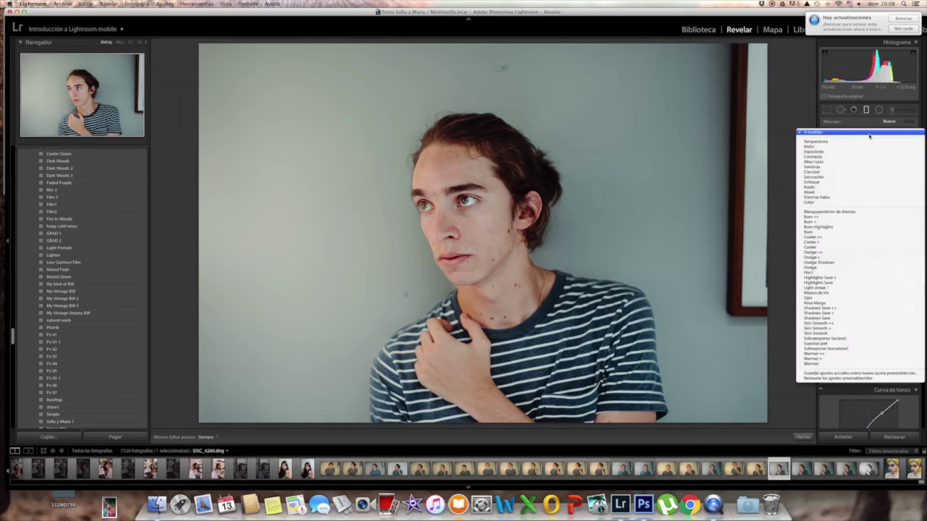
pyautogui.click(870, 134)
pyautogui.click(864, 137)
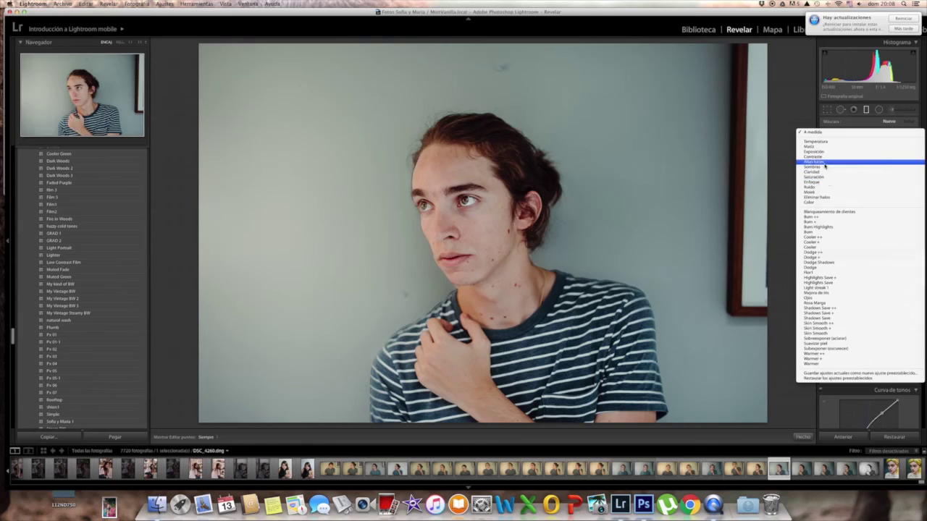
pyautogui.click(830, 142)
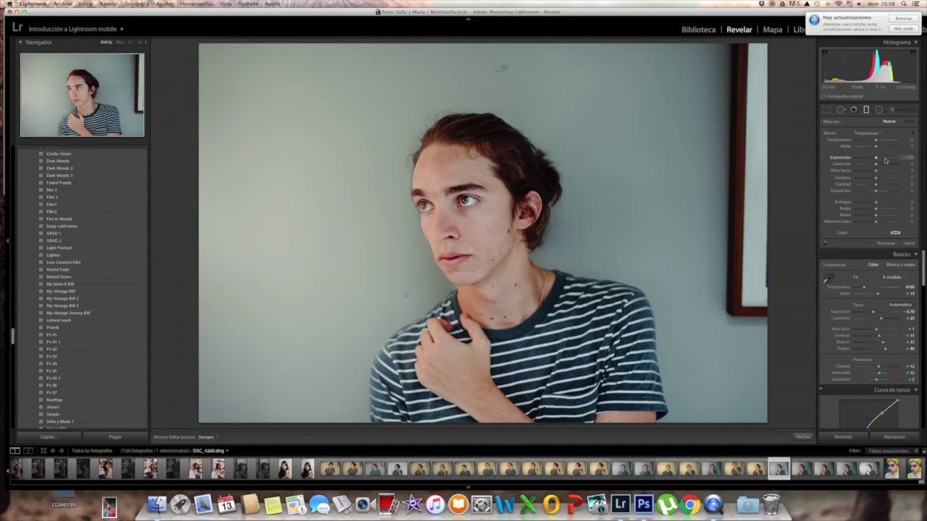
# - Draw a graduated filter with exposure -0.60 to darken the wall behind the subject and centre it near his ear
pyautogui.click(901, 159)
pyautogui.press('BackSpace')
pyautogui.press('Return')
pyautogui.moveTo(164, 230); pyautogui.dragTo(175, 201)
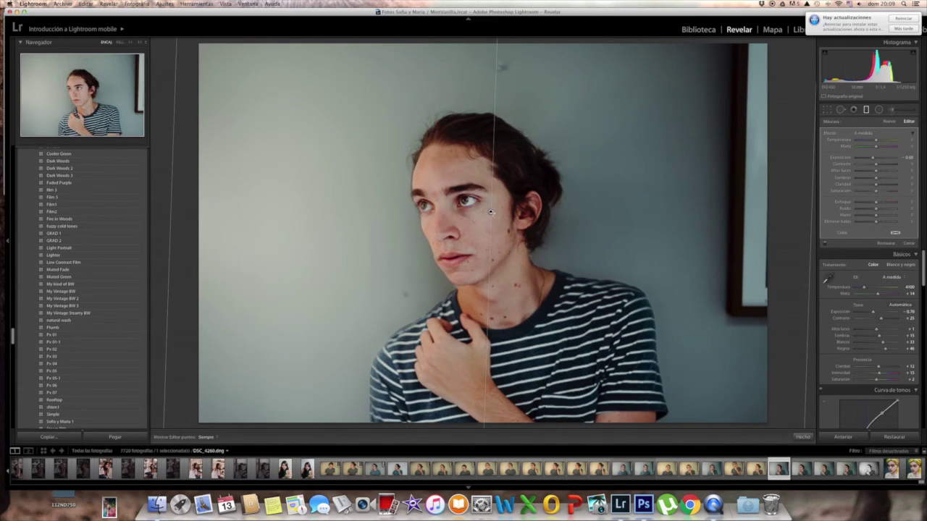
pyautogui.moveTo(528, 212); pyautogui.dragTo(536, 210)
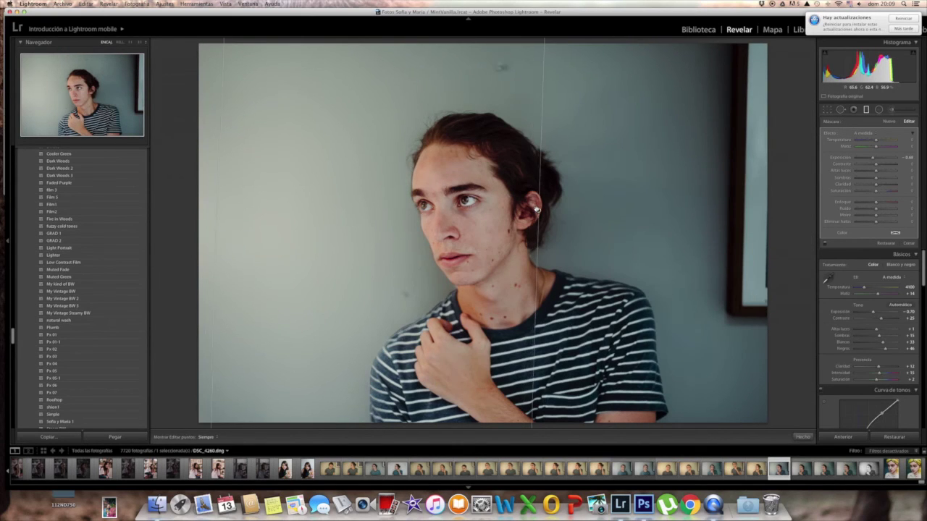
# - Draw a second, near-vertical graduated filter across the photo with exposure 0.40, highlights 14 and shadows 15
pyautogui.click(889, 122)
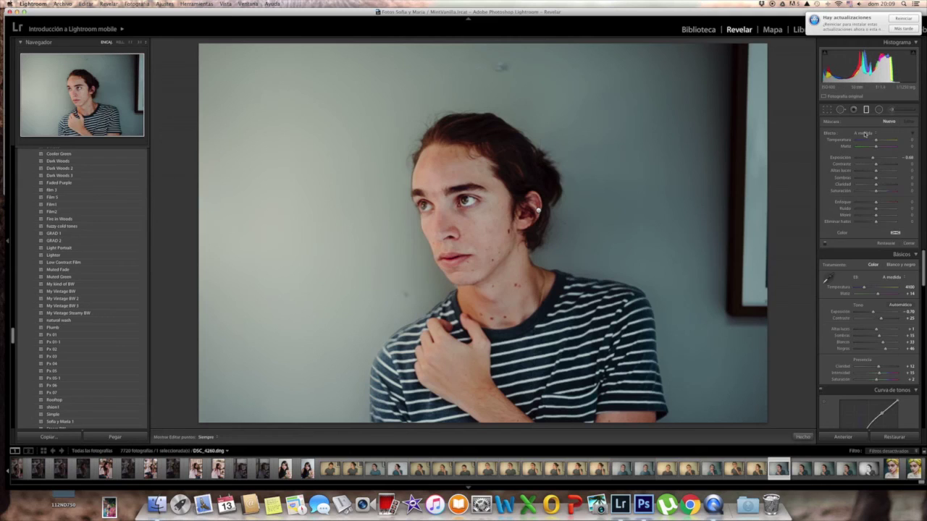
pyautogui.click(864, 133)
pyautogui.click(883, 146)
pyautogui.click(906, 157)
pyautogui.press('BackSpace')
pyautogui.press('Tab')
pyautogui.press('Tab')
pyautogui.write('14')
pyautogui.press('Tab')
pyautogui.press('Return')
pyautogui.moveTo(791, 216); pyautogui.dragTo(893, 249)
# - Move the brightening gradient onto the wall in front of the face, undo the last small shift and finish the filter
pyautogui.moveTo(524, 240); pyautogui.dragTo(519, 243)
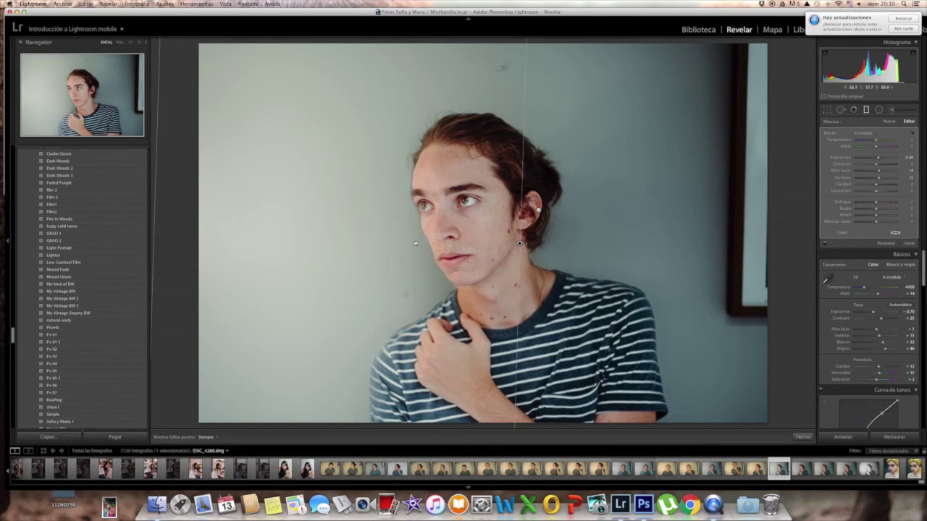
pyautogui.moveTo(310, 239); pyautogui.dragTo(323, 238)
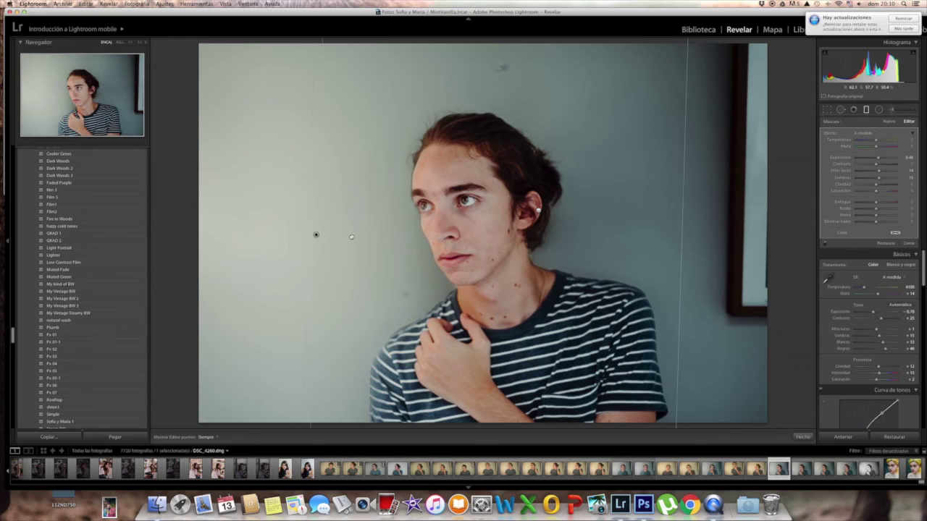
pyautogui.press('super+z')
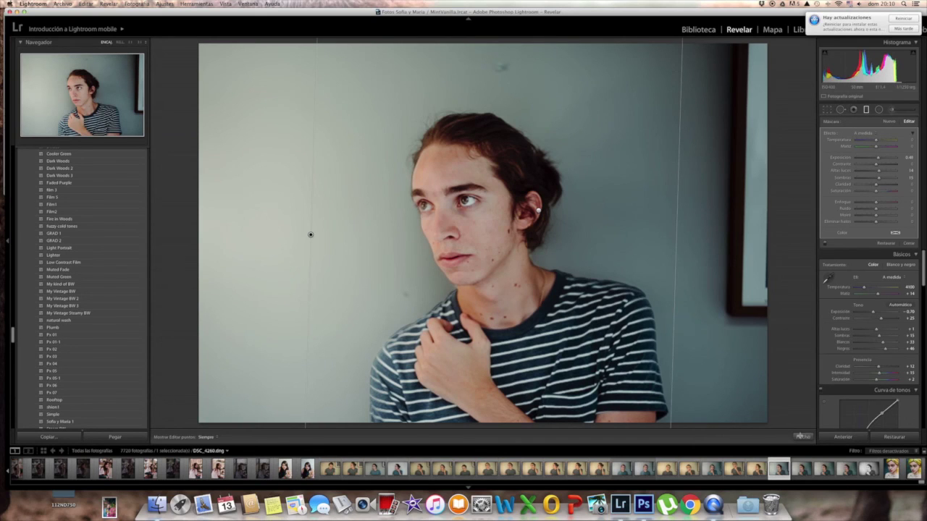
pyautogui.click(803, 436)
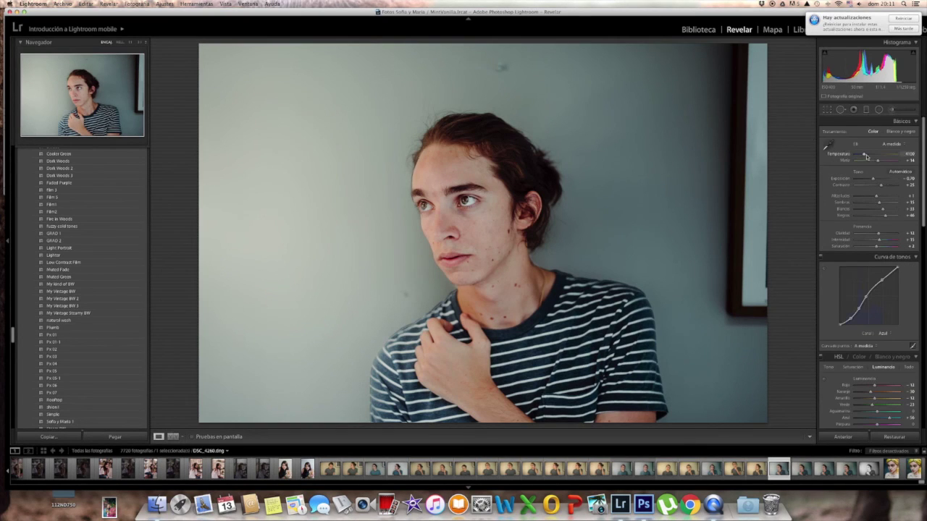
# - Set the global exposure to -0.80 and fine-tune the shadow points of the blue channel tone curve
pyautogui.moveTo(873, 179); pyautogui.dragTo(872, 179)
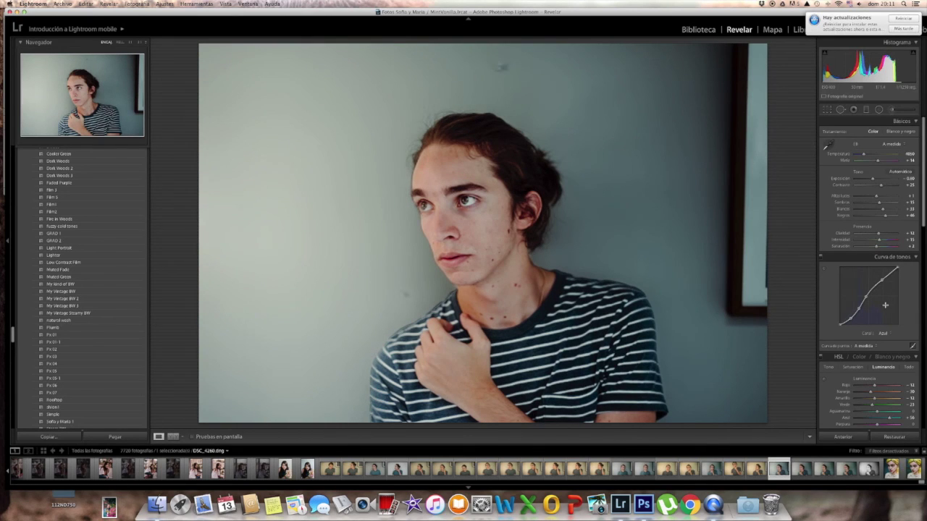
pyautogui.click(850, 320)
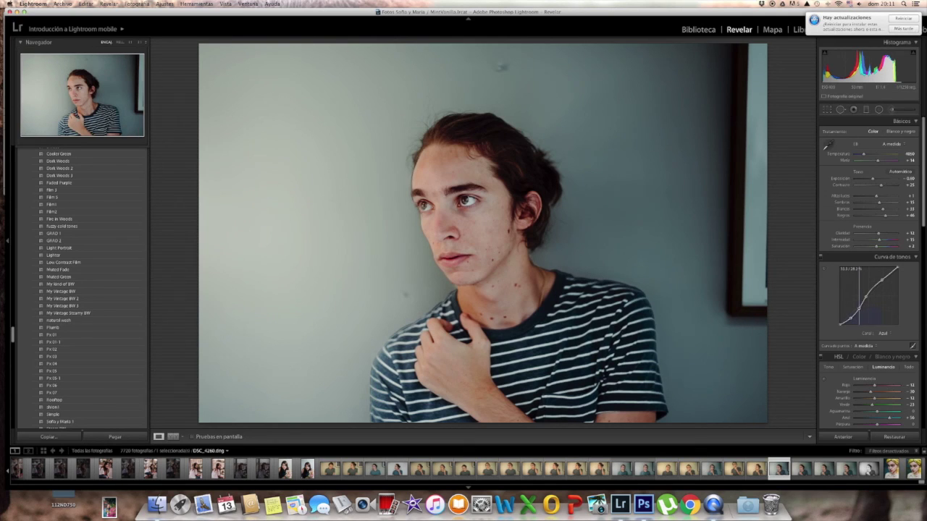
pyautogui.moveTo(859, 309); pyautogui.dragTo(856, 309)
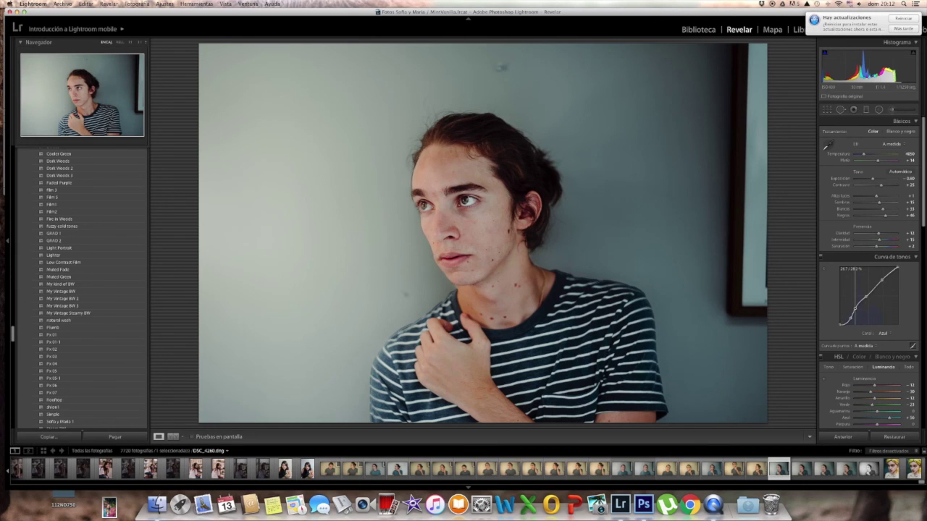
pyautogui.moveTo(855, 308); pyautogui.dragTo(857, 310)
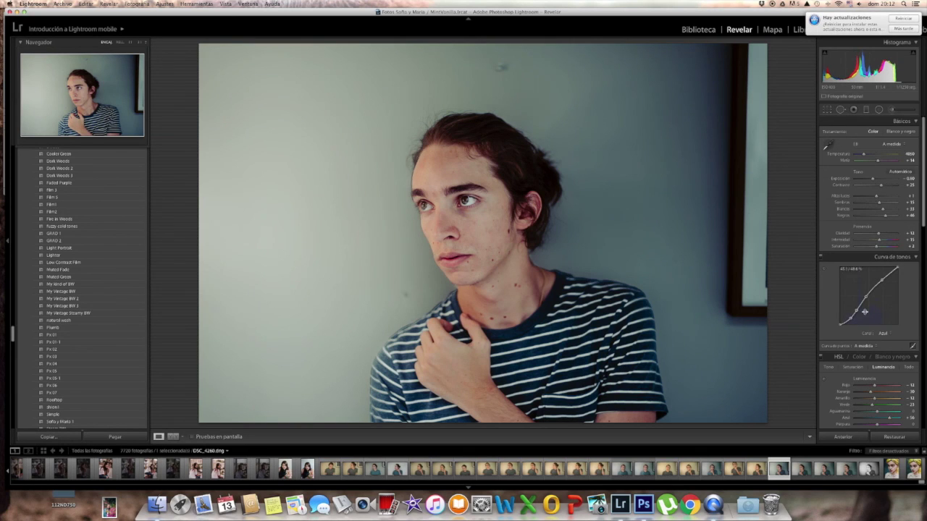
pyautogui.moveTo(852, 315); pyautogui.dragTo(857, 310)
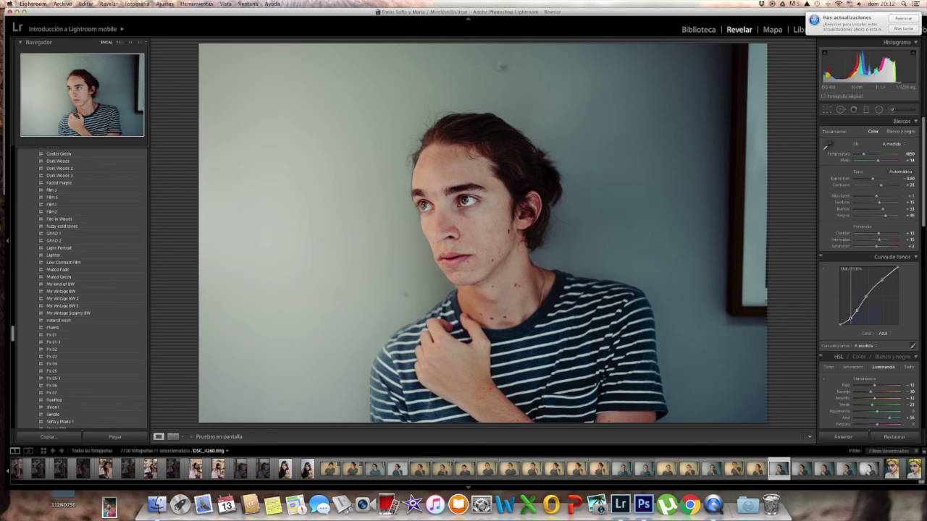
pyautogui.moveTo(850, 319); pyautogui.dragTo(849, 318)
# - Add the next photo in the filmstrip to the selection and set the split toning highlights saturation to 4
pyautogui.keyDown('super'); pyautogui.click(801, 469); pyautogui.keyUp('super')
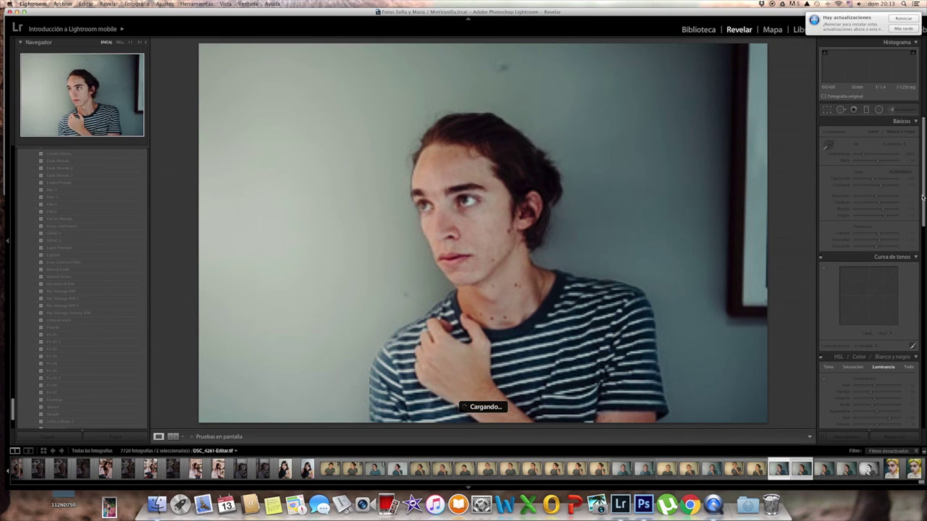
pyautogui.scroll(-3, 905, 154)
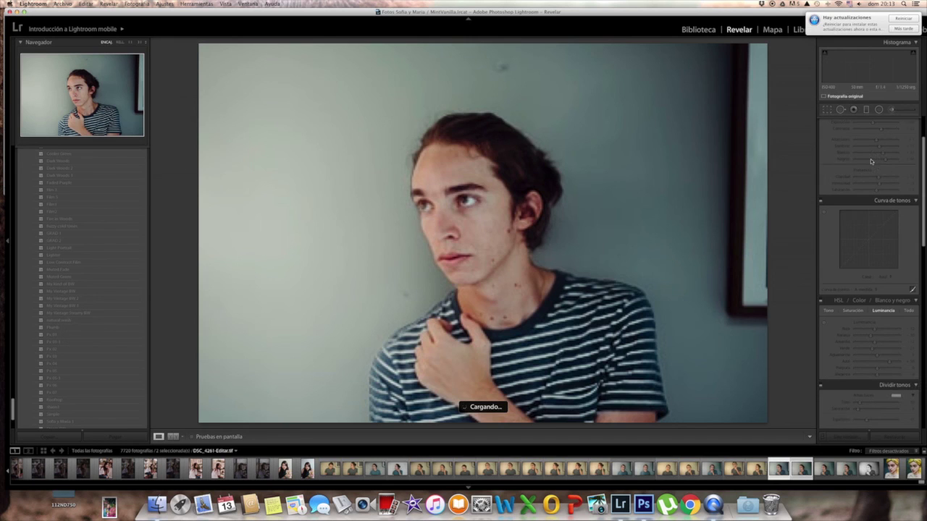
pyautogui.scroll(-8, 871, 158)
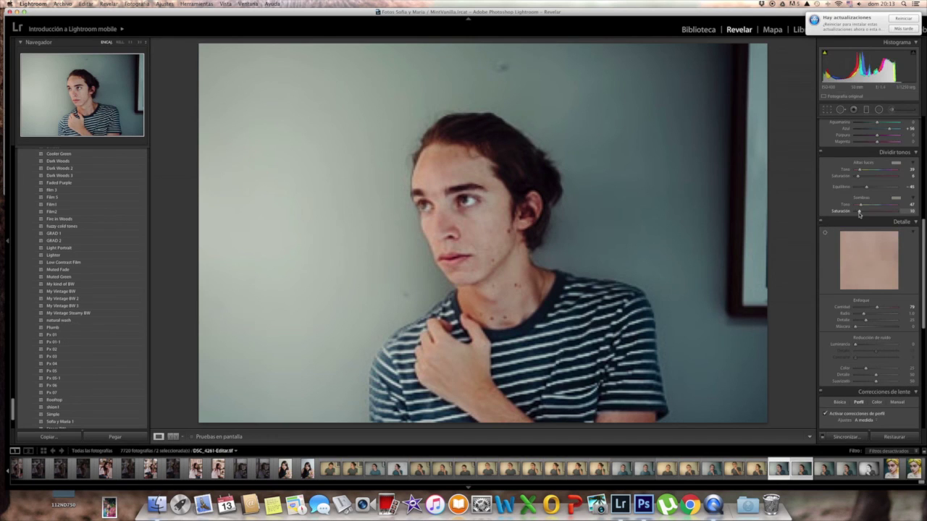
pyautogui.press('Left')
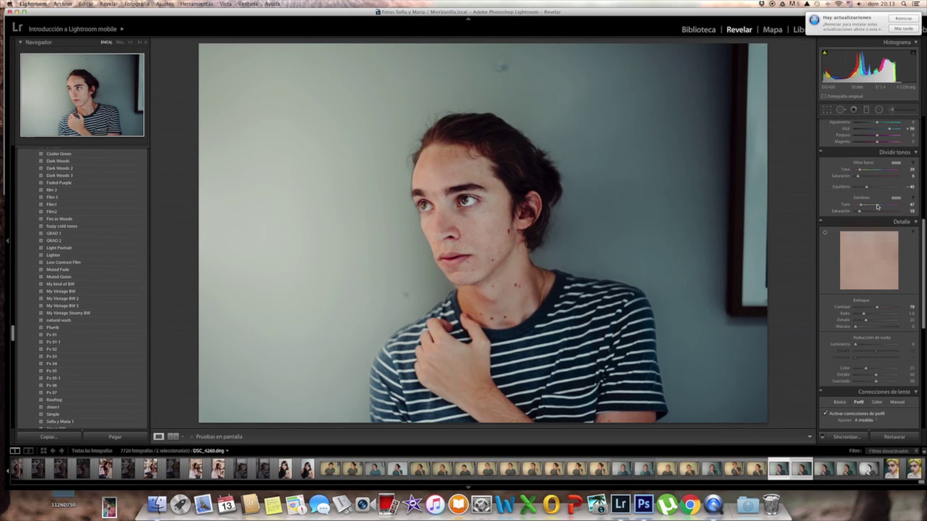
pyautogui.moveTo(923, 250); pyautogui.dragTo(920, 129)
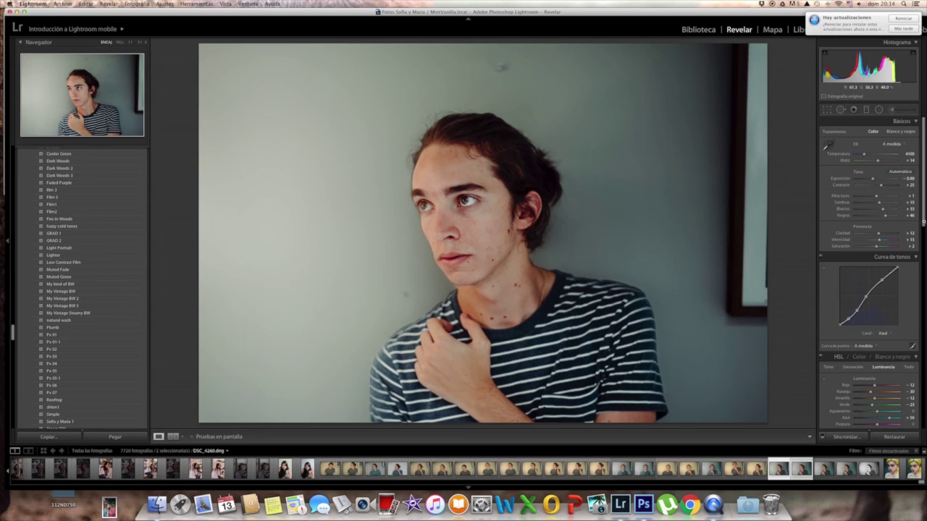
pyautogui.moveTo(923, 225); pyautogui.dragTo(923, 278)
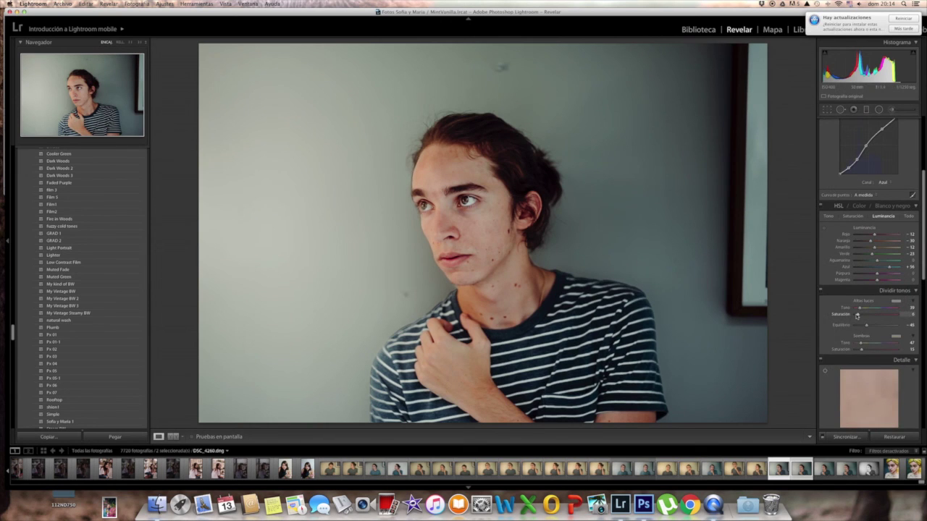
pyautogui.click(906, 314)
pyautogui.write('4')
pyautogui.click(907, 349)
# - Try cooler temperatures, sample the white balance just below the ear, and lower the temperature to slightly under 4000
pyautogui.scroll(5, 905, 158)
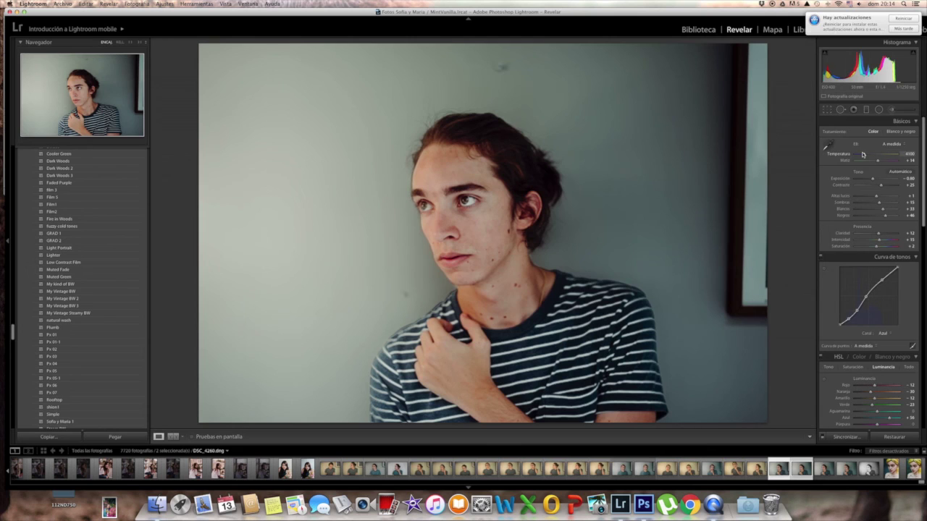
pyautogui.moveTo(864, 154); pyautogui.dragTo(861, 155)
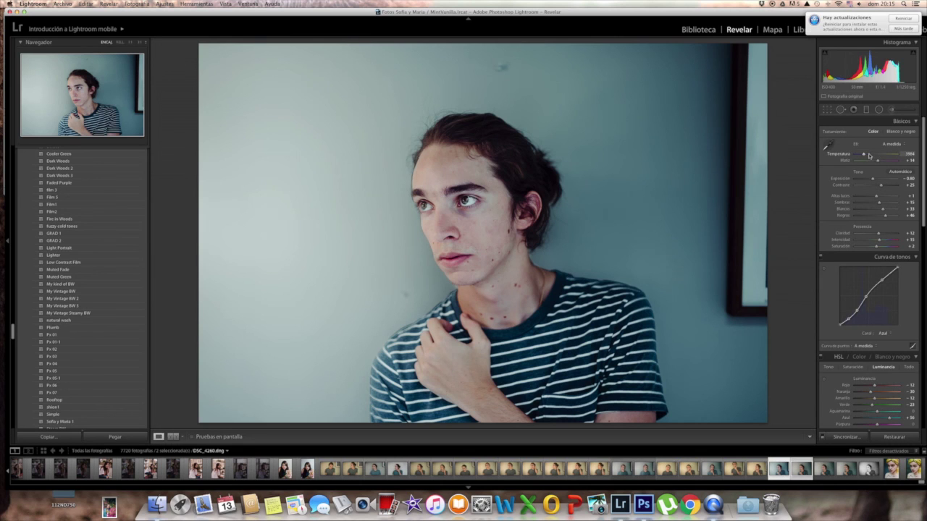
pyautogui.moveTo(869, 154); pyautogui.dragTo(869, 155)
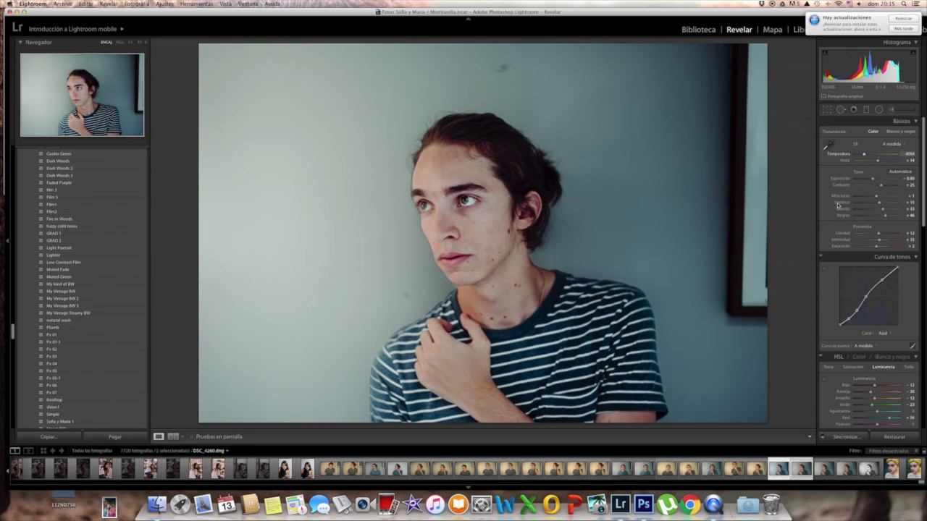
pyautogui.click(539, 234)
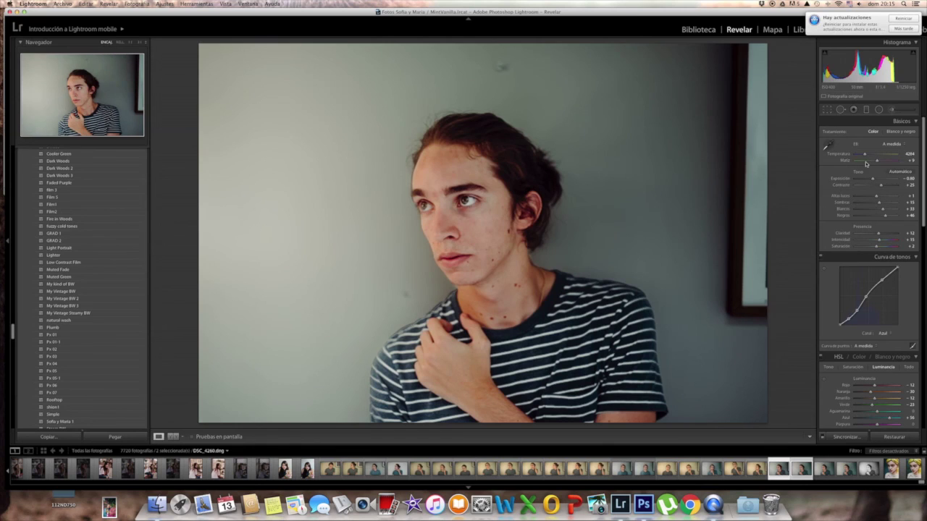
pyautogui.moveTo(865, 156); pyautogui.dragTo(863, 155)
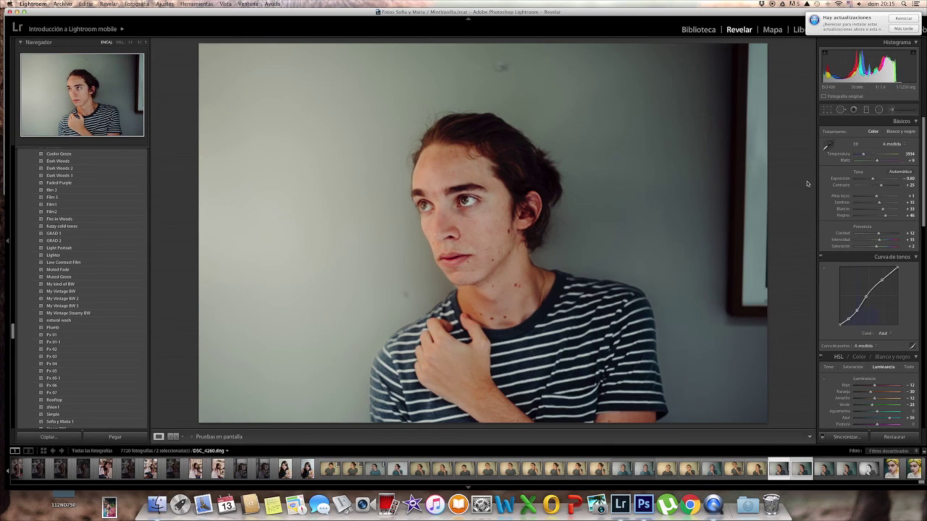